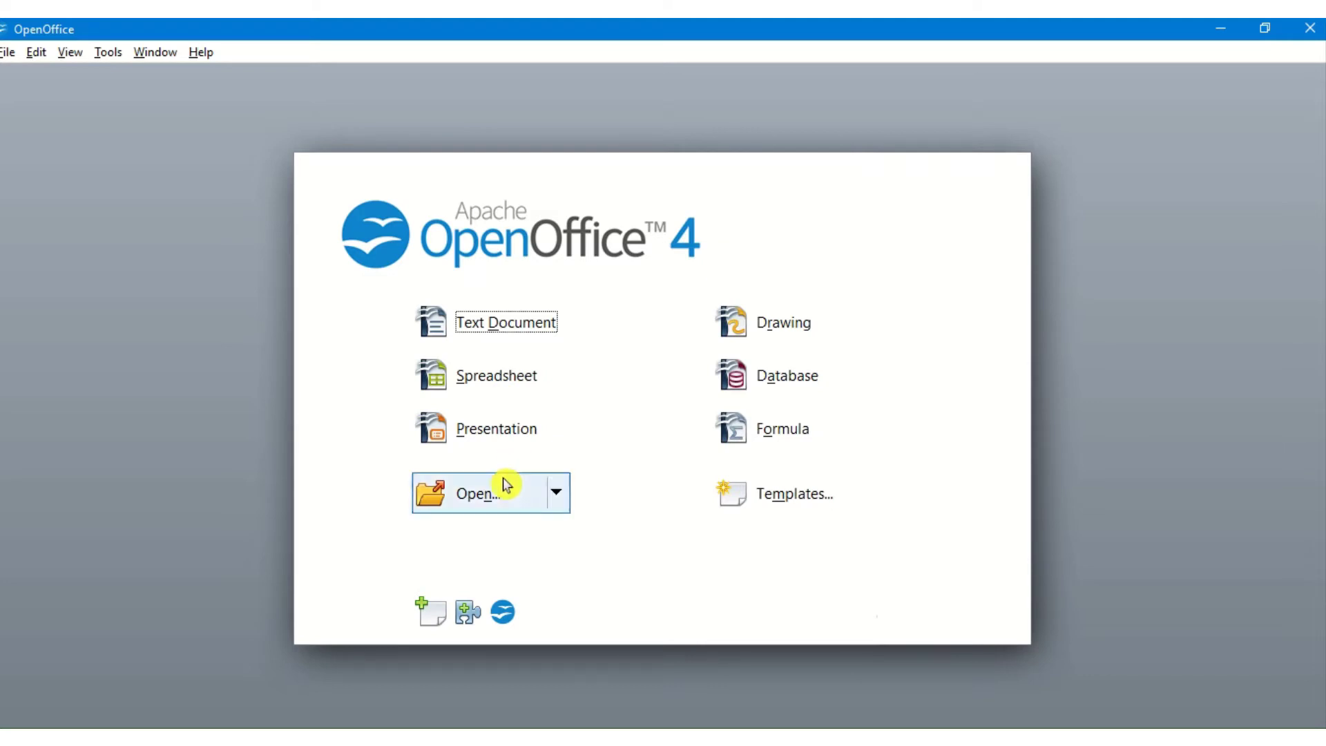
Step: Start a new presentation, briefly try From template, then settle on Empty presentation
{"action": "left_click", "coordinate": [492, 432]}
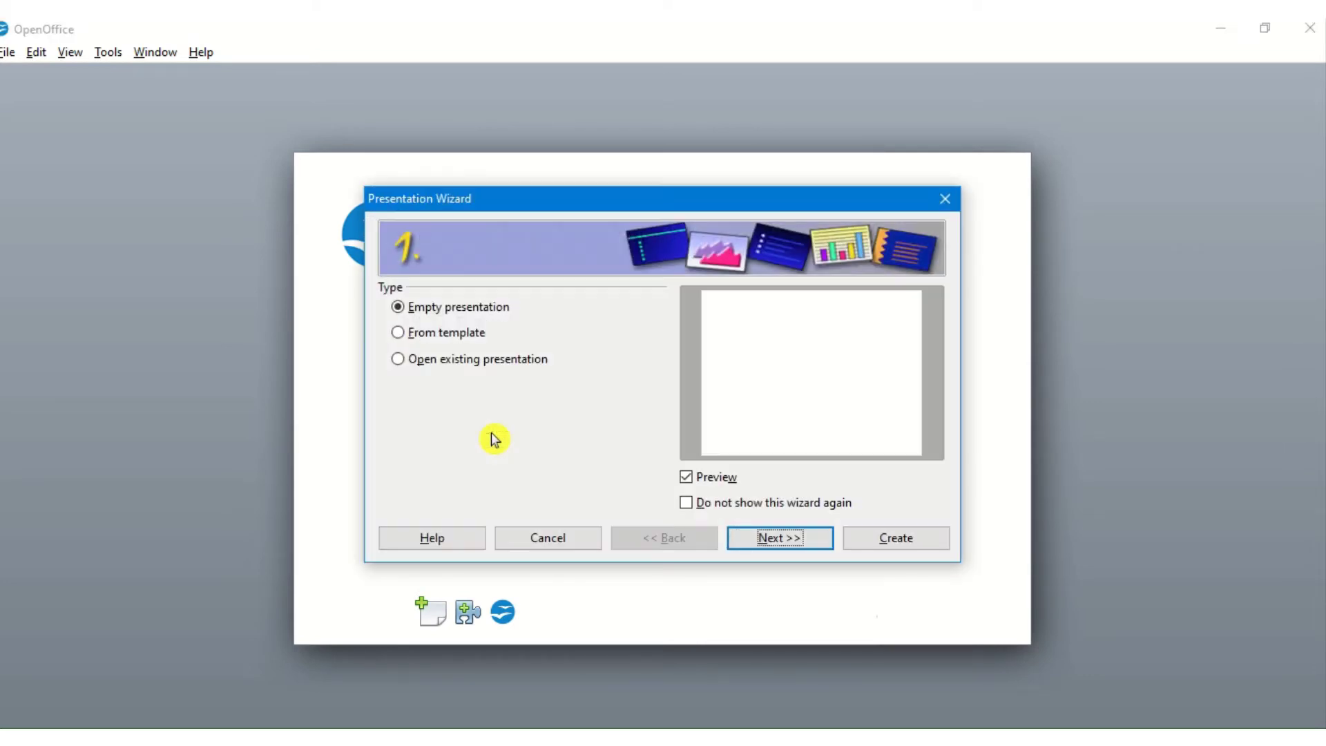
{"action": "left_click", "coordinate": [467, 342]}
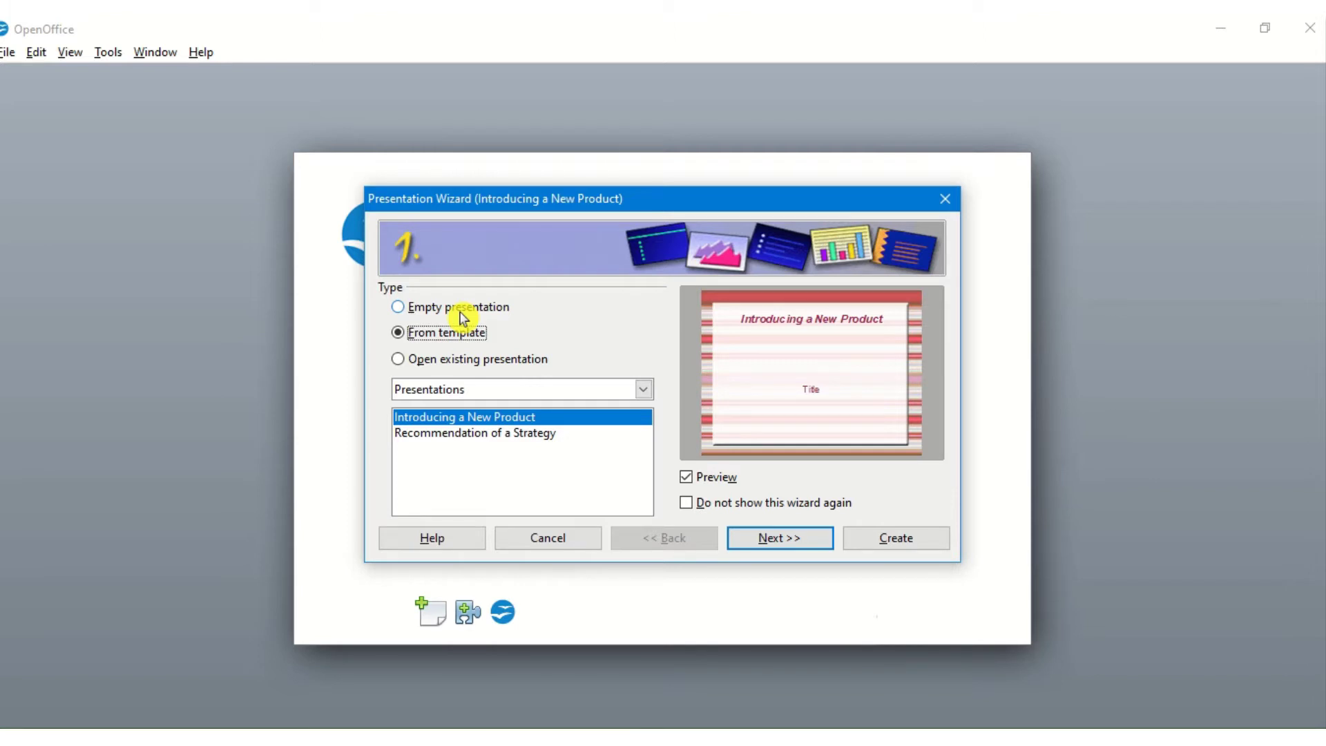
{"action": "left_click", "coordinate": [461, 314]}
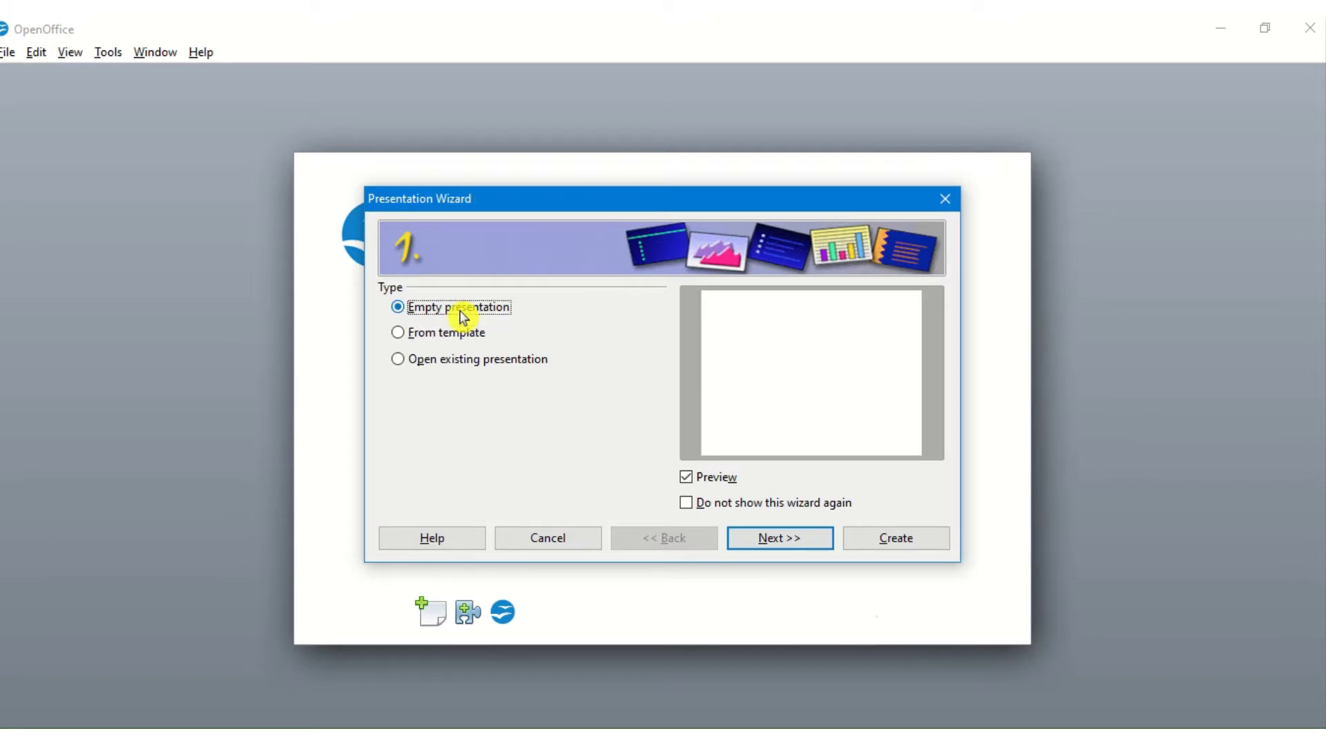
Step: Browse the Presentation Backgrounds designs, pick Blue Border, and advance to wizard step 3
{"action": "left_click", "coordinate": [796, 546]}
{"action": "scroll", "coordinate": [644, 397], "scroll_direction": "down", "scroll_amount": 6}
{"action": "left_click", "coordinate": [474, 388]}
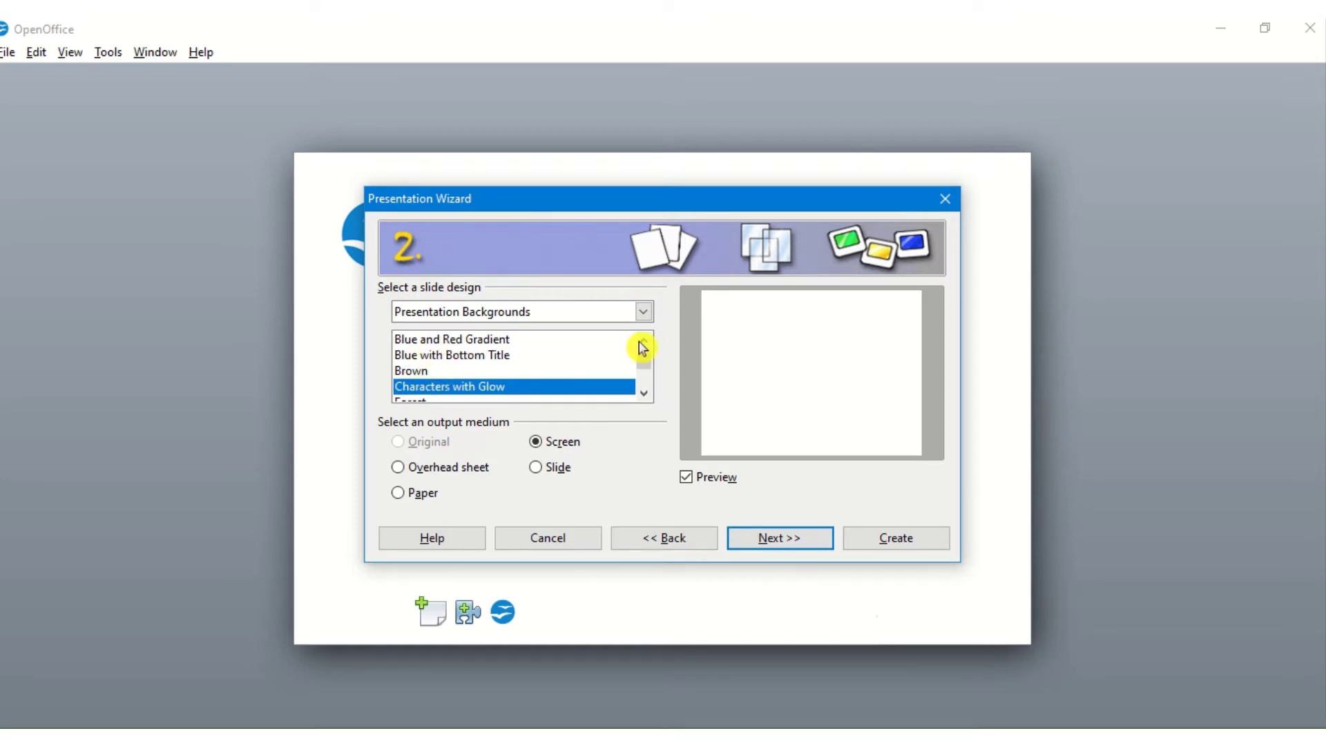
{"action": "scroll", "coordinate": [477, 353], "scroll_direction": "up", "scroll_amount": 3}
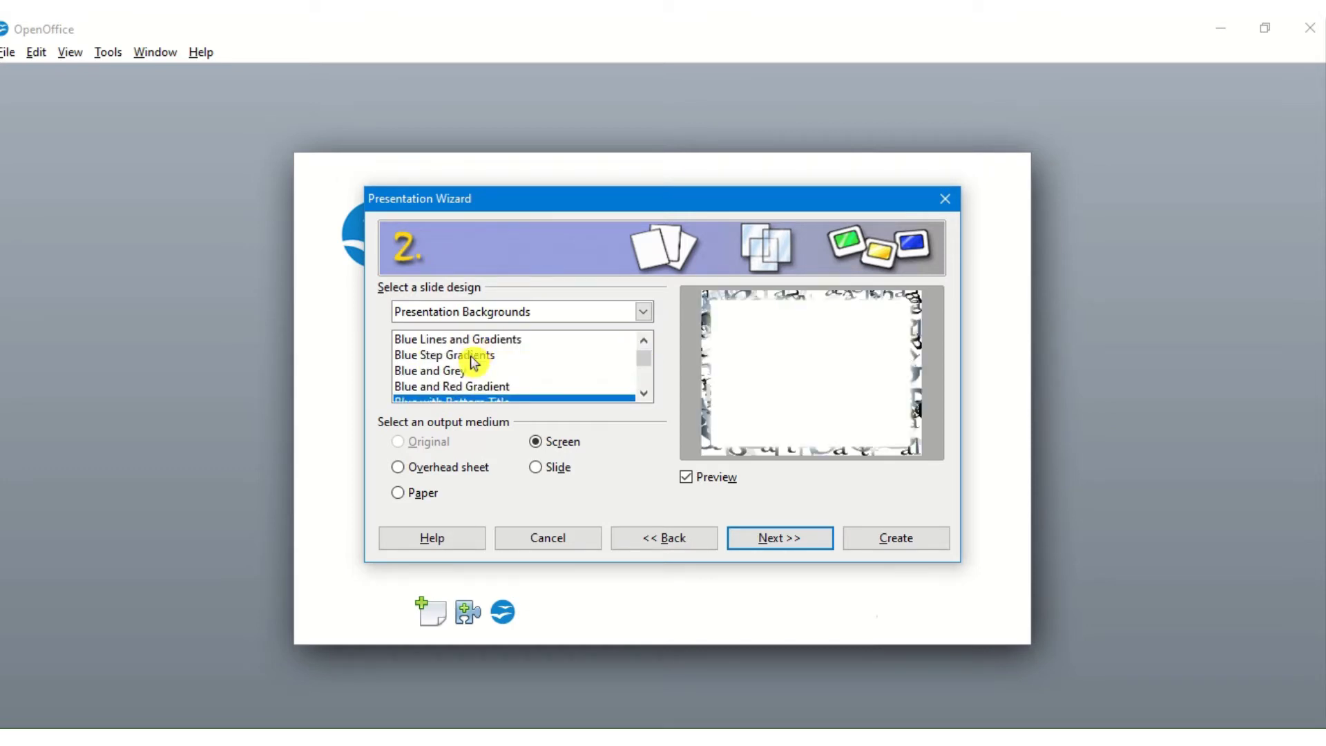
{"action": "left_click", "coordinate": [452, 356]}
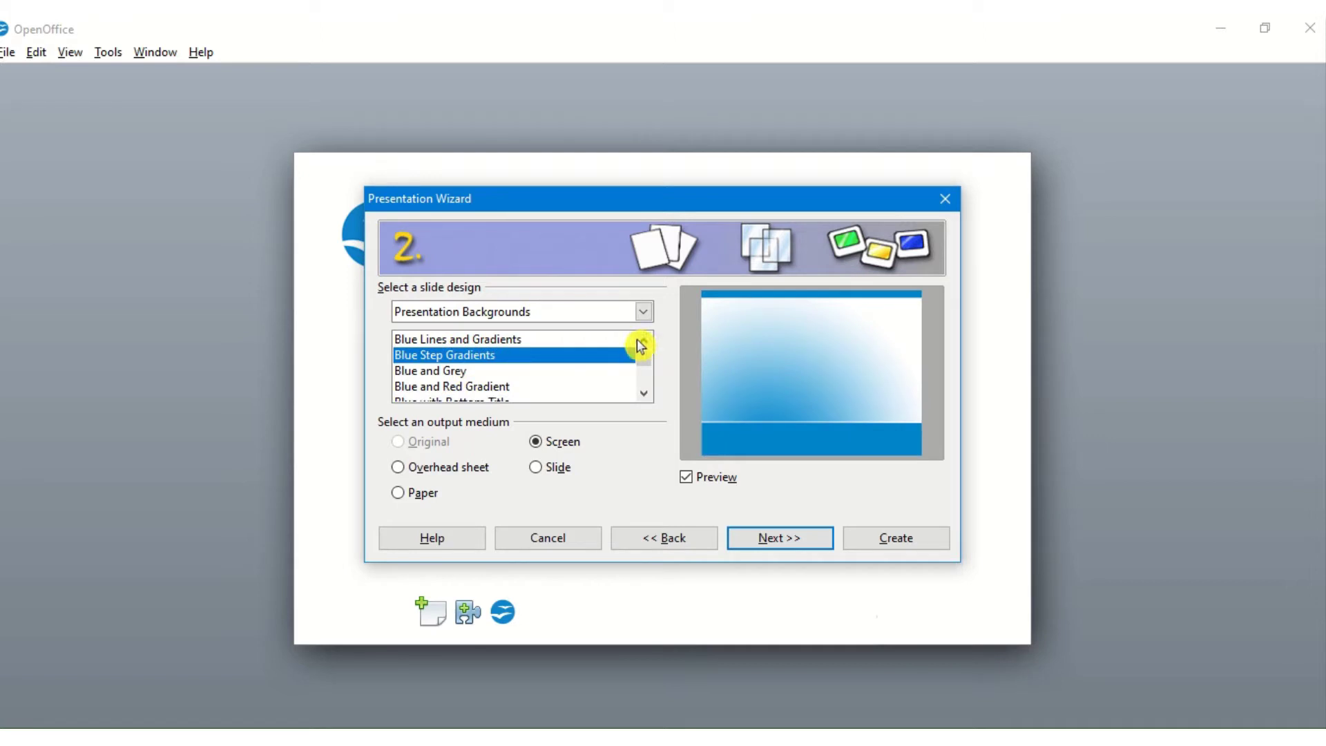
{"action": "key", "text": "Up"}
{"action": "key", "text": "Up"}
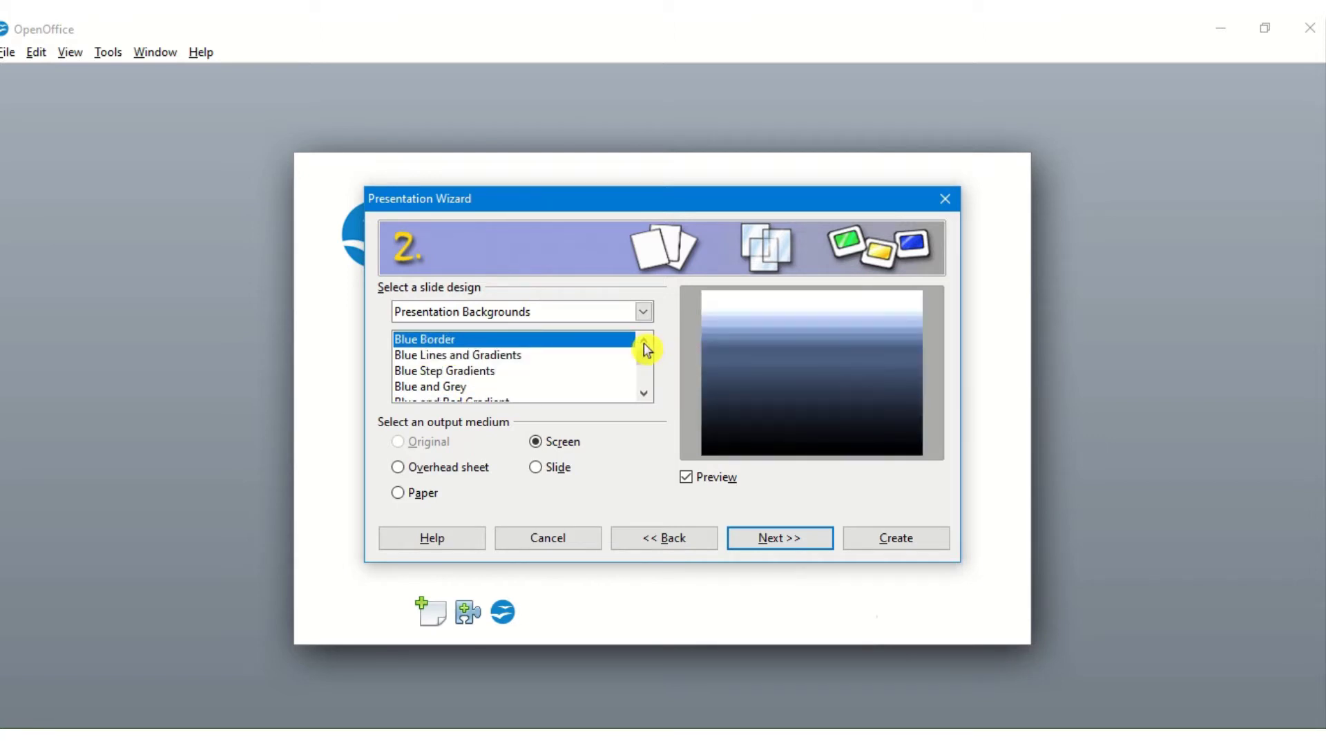
{"action": "left_click", "coordinate": [644, 341]}
{"action": "left_click", "coordinate": [644, 342]}
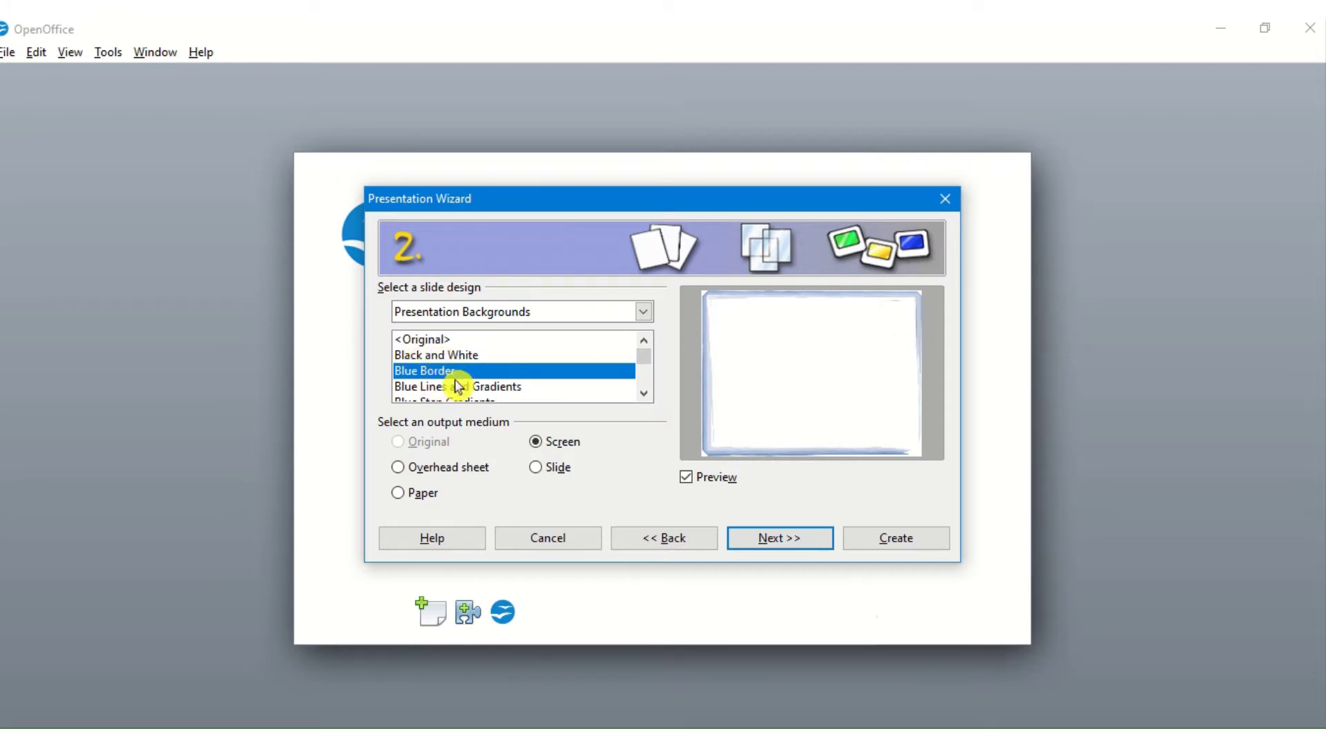
{"action": "left_click", "coordinate": [777, 542]}
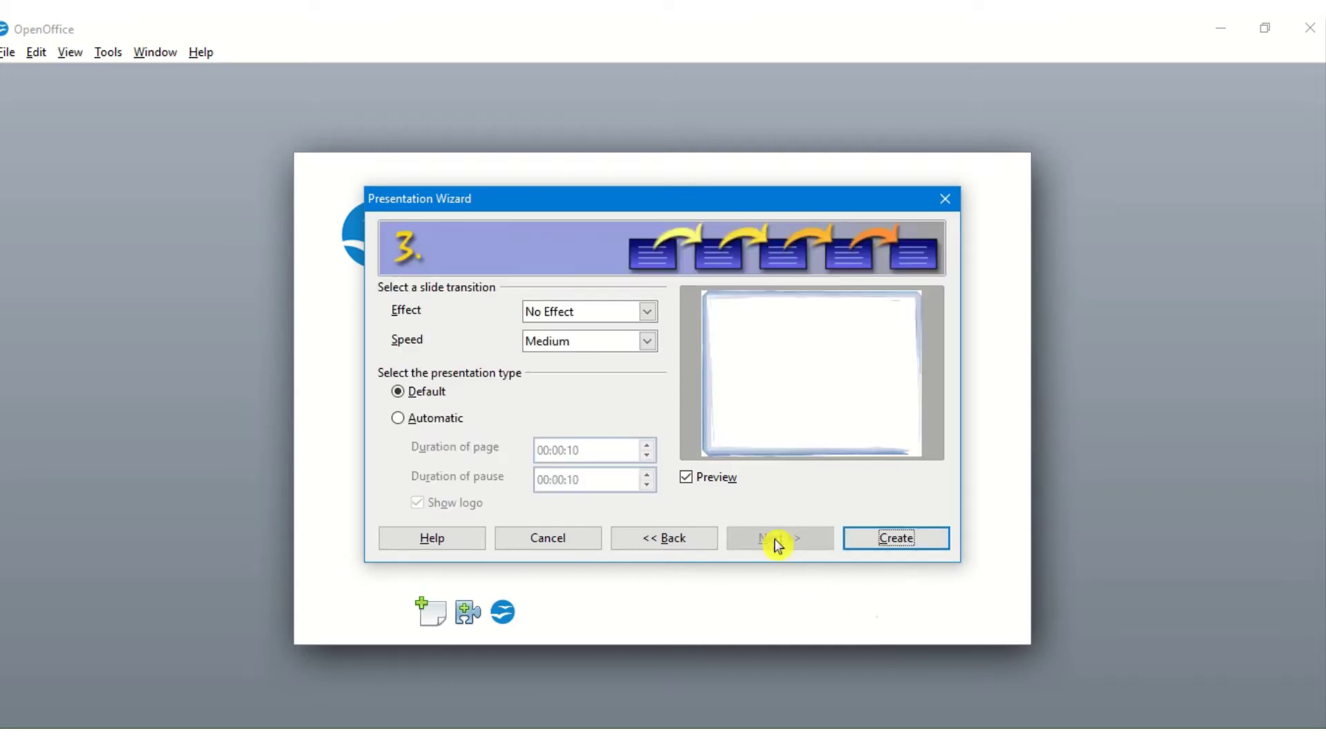
Step: Browse transition effects and speeds, provisionally leaving No Effect at Medium speed
{"action": "left_click", "coordinate": [649, 308]}
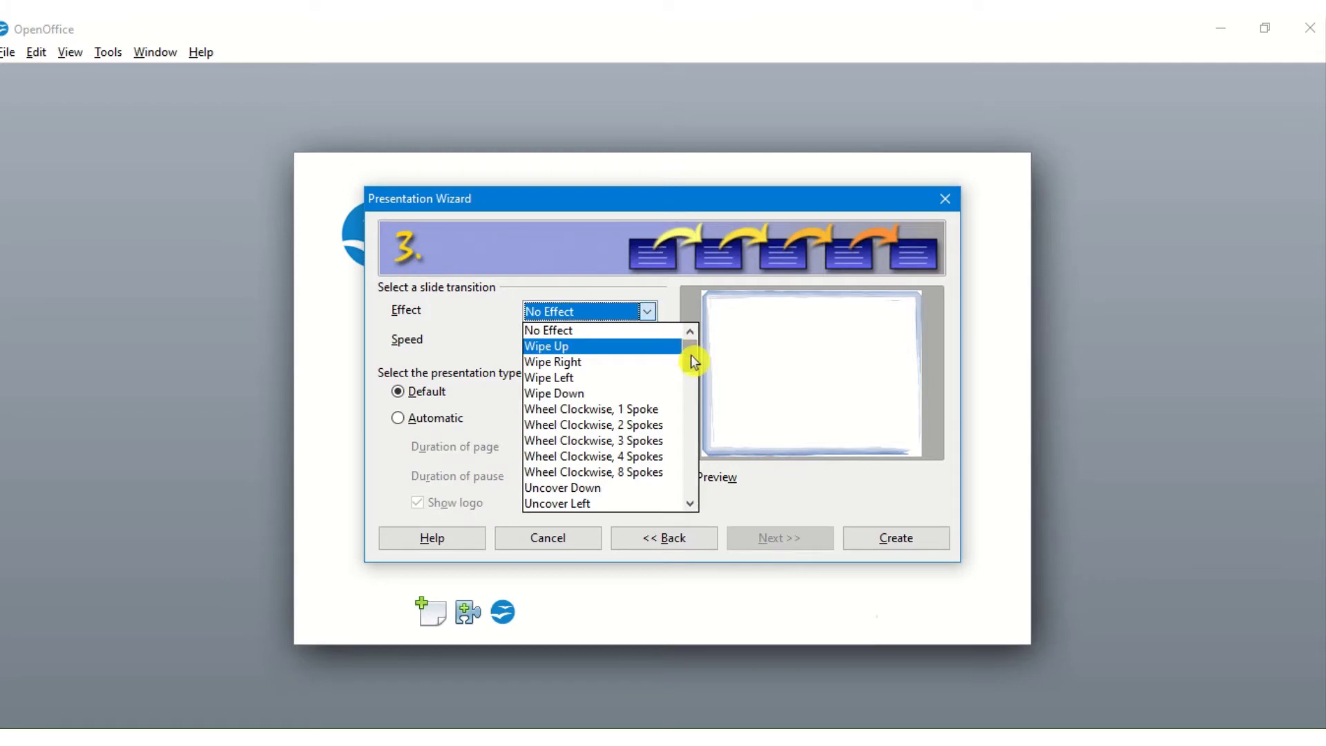
{"action": "scroll", "coordinate": [691, 355], "scroll_direction": "down", "scroll_amount": 1}
{"action": "mouse_move", "coordinate": [694, 365]}
{"action": "left_mouse_down"}
{"action": "mouse_move", "coordinate": [695, 422]}
{"action": "mouse_move", "coordinate": [688, 359]}
{"action": "left_mouse_up"}
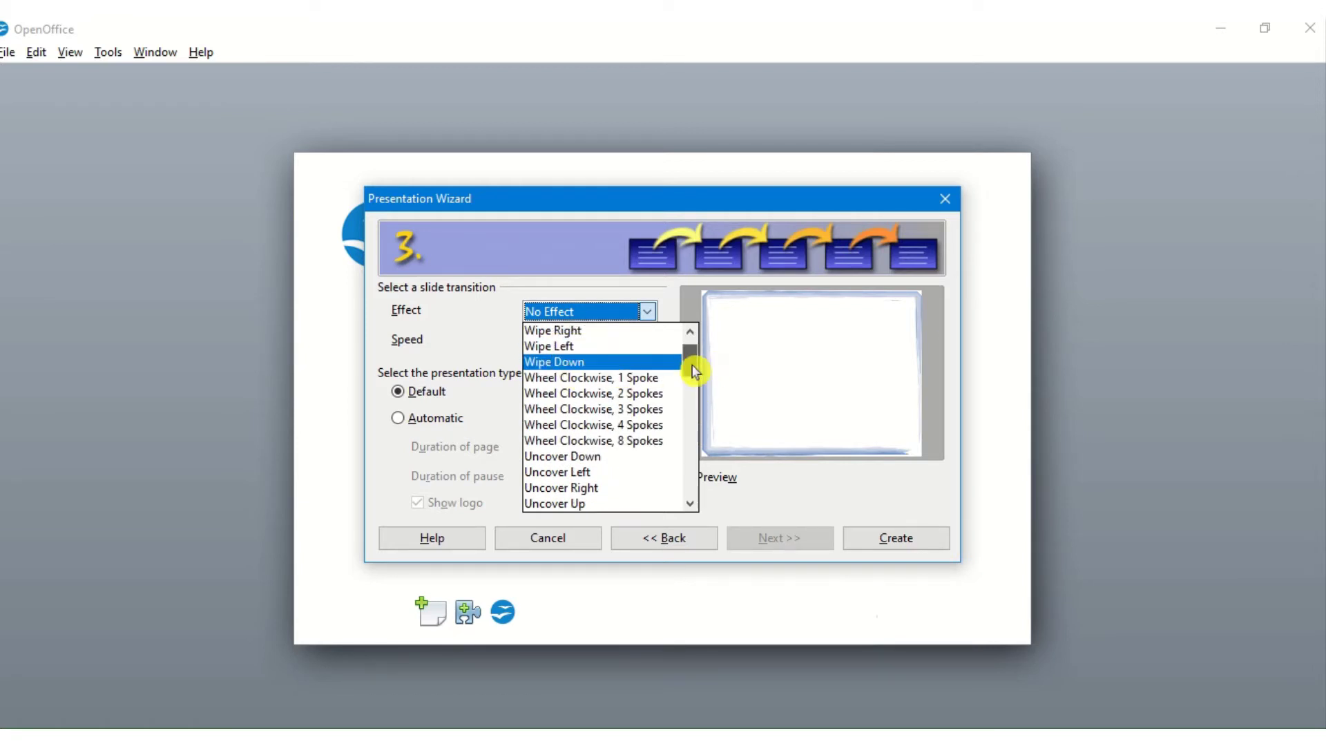
{"action": "left_click_drag", "start_coordinate": [695, 370], "coordinate": [693, 360]}
{"action": "left_click", "coordinate": [559, 330]}
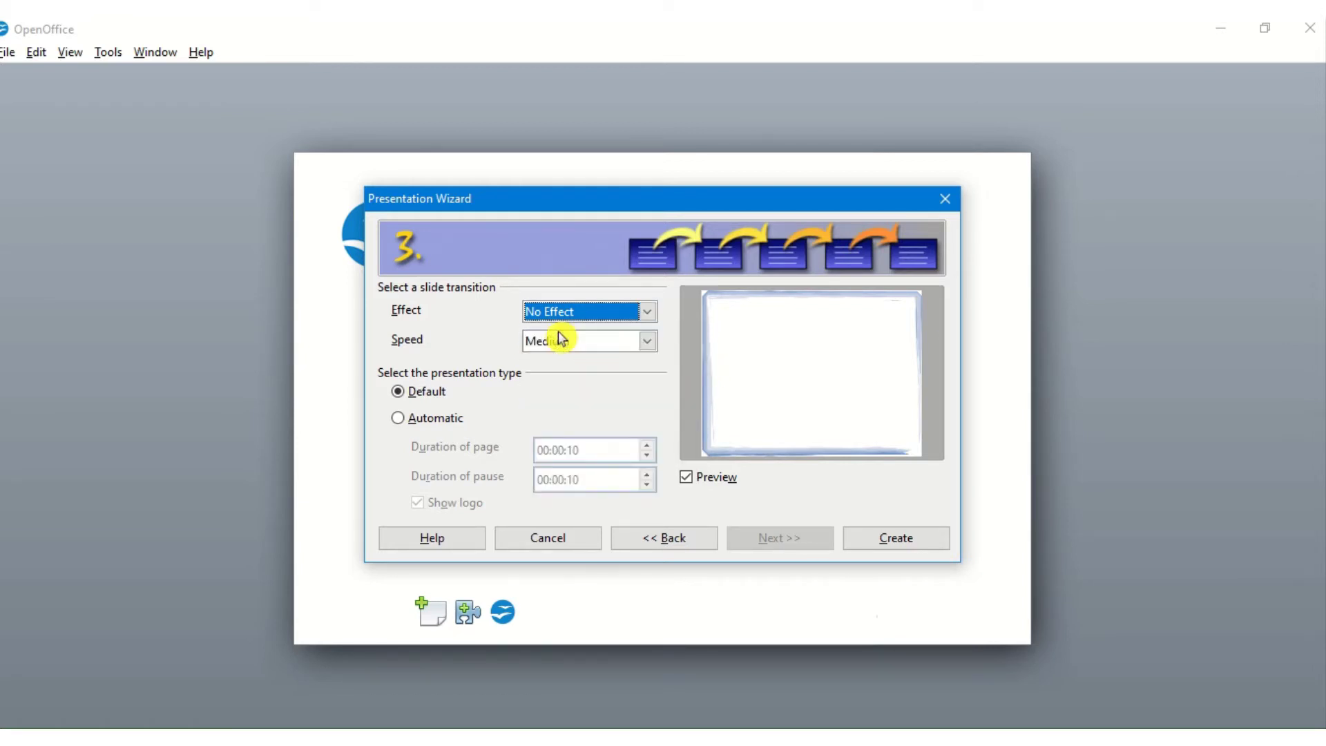
{"action": "left_click", "coordinate": [647, 340]}
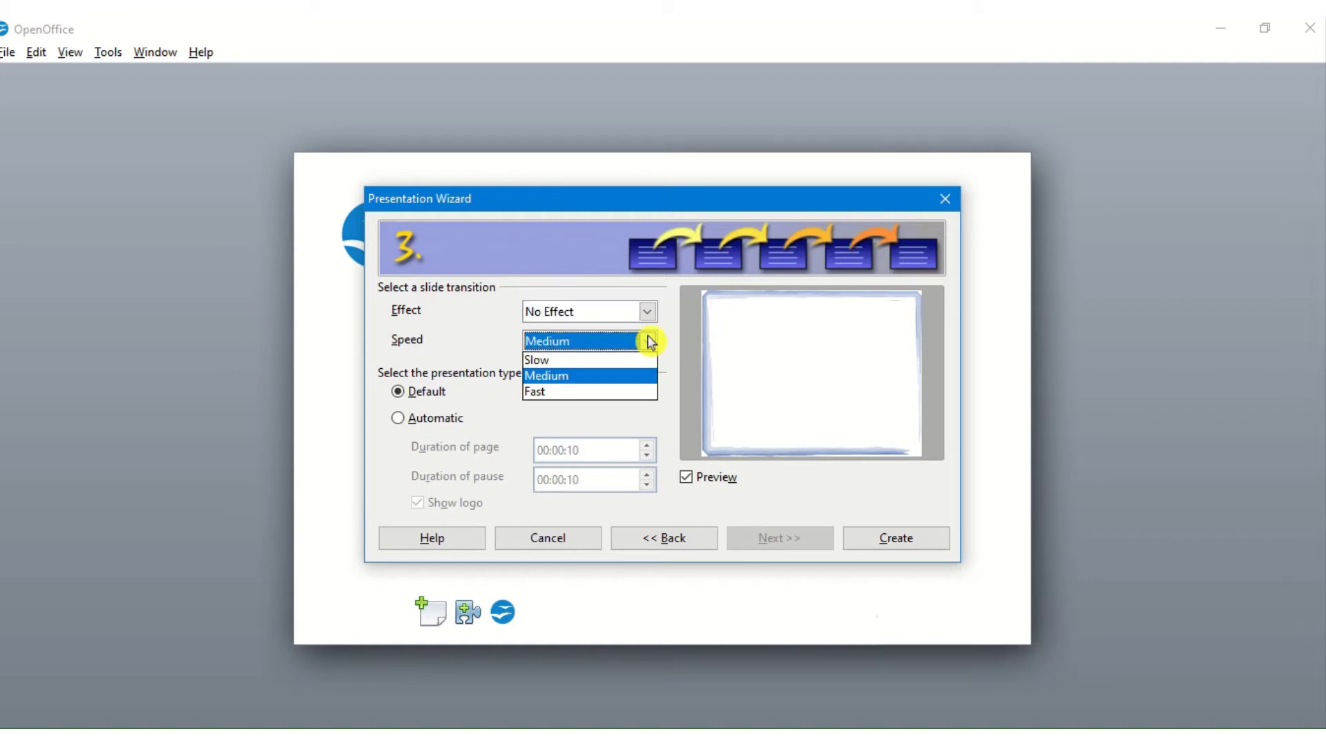
{"action": "left_click", "coordinate": [570, 363]}
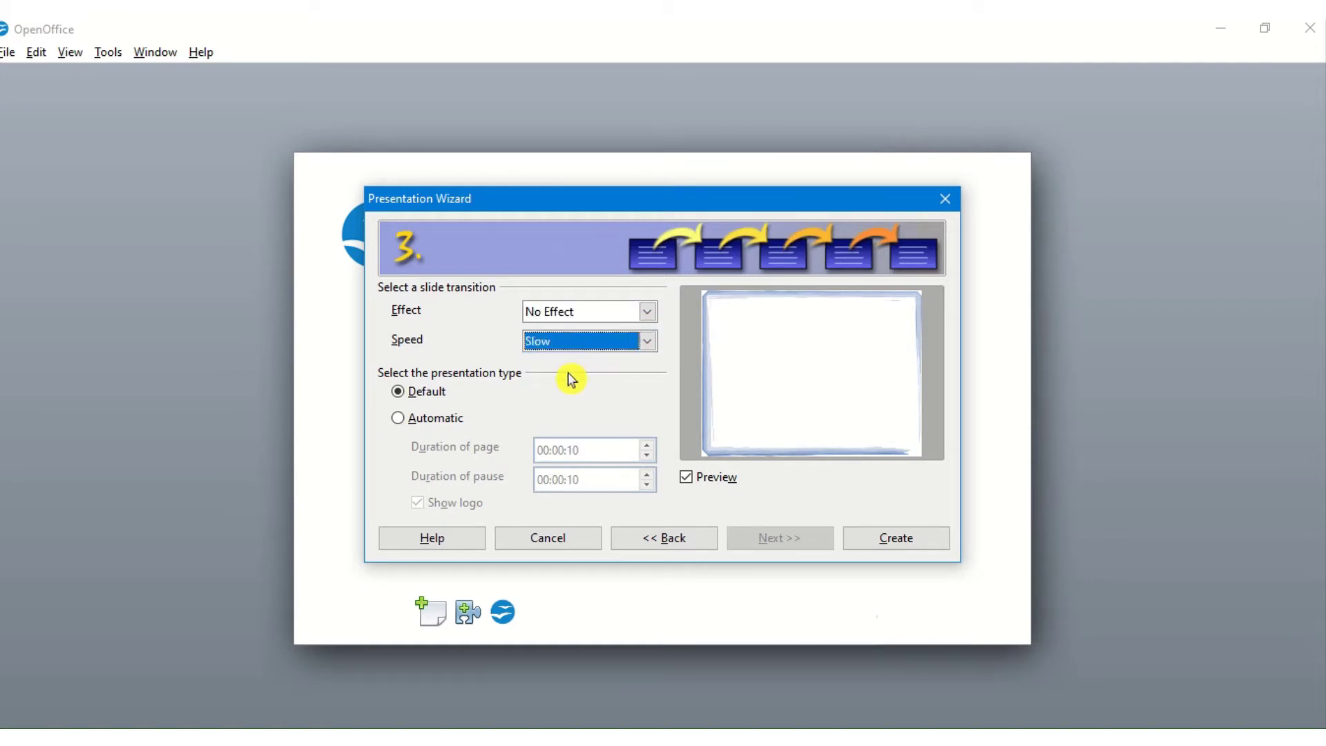
{"action": "left_click", "coordinate": [652, 346]}
{"action": "left_click", "coordinate": [595, 375]}
{"action": "left_click", "coordinate": [645, 344]}
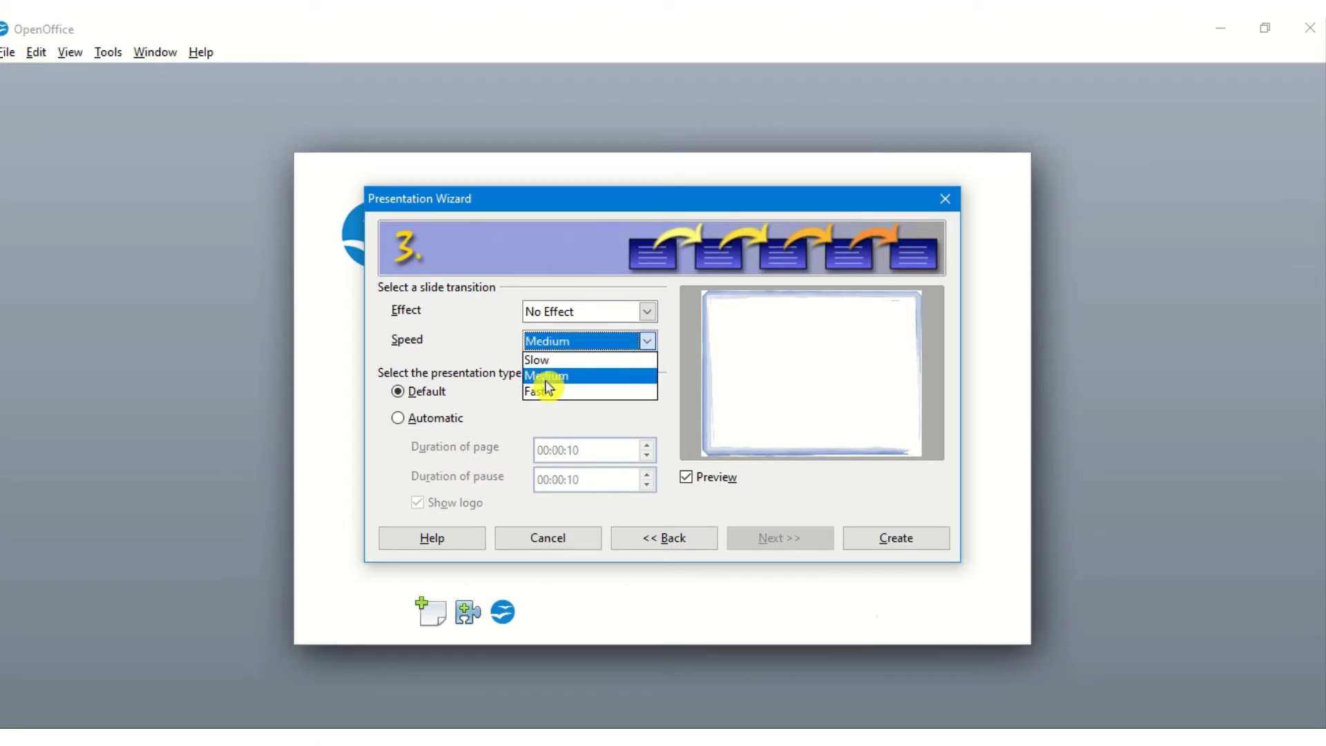
{"action": "left_click", "coordinate": [648, 319]}
Step: Set the transition effect to Wipe Down after trying Wipe Right and Uncover Down
{"action": "left_click", "coordinate": [649, 314]}
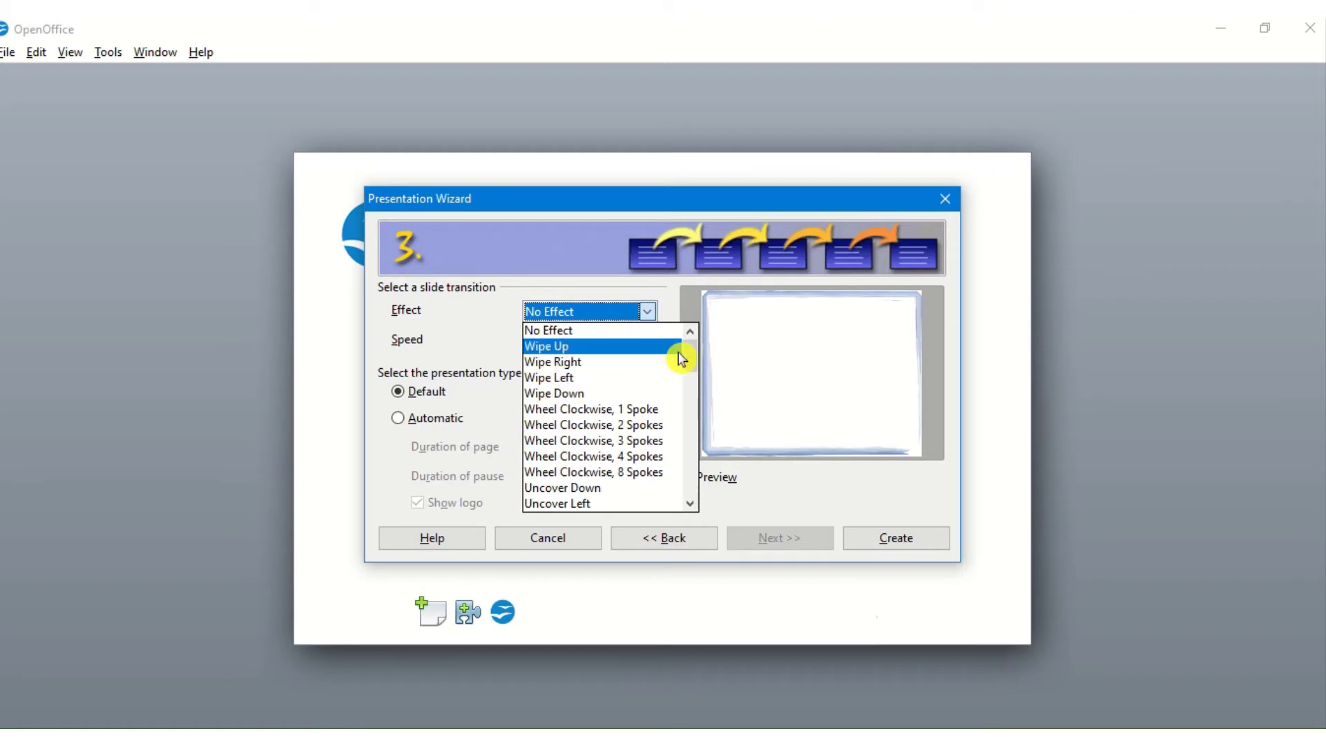
{"action": "mouse_move", "coordinate": [694, 359]}
{"action": "left_mouse_down"}
{"action": "mouse_move", "coordinate": [689, 462]}
{"action": "mouse_move", "coordinate": [690, 341]}
{"action": "left_mouse_up"}
{"action": "left_click", "coordinate": [595, 367]}
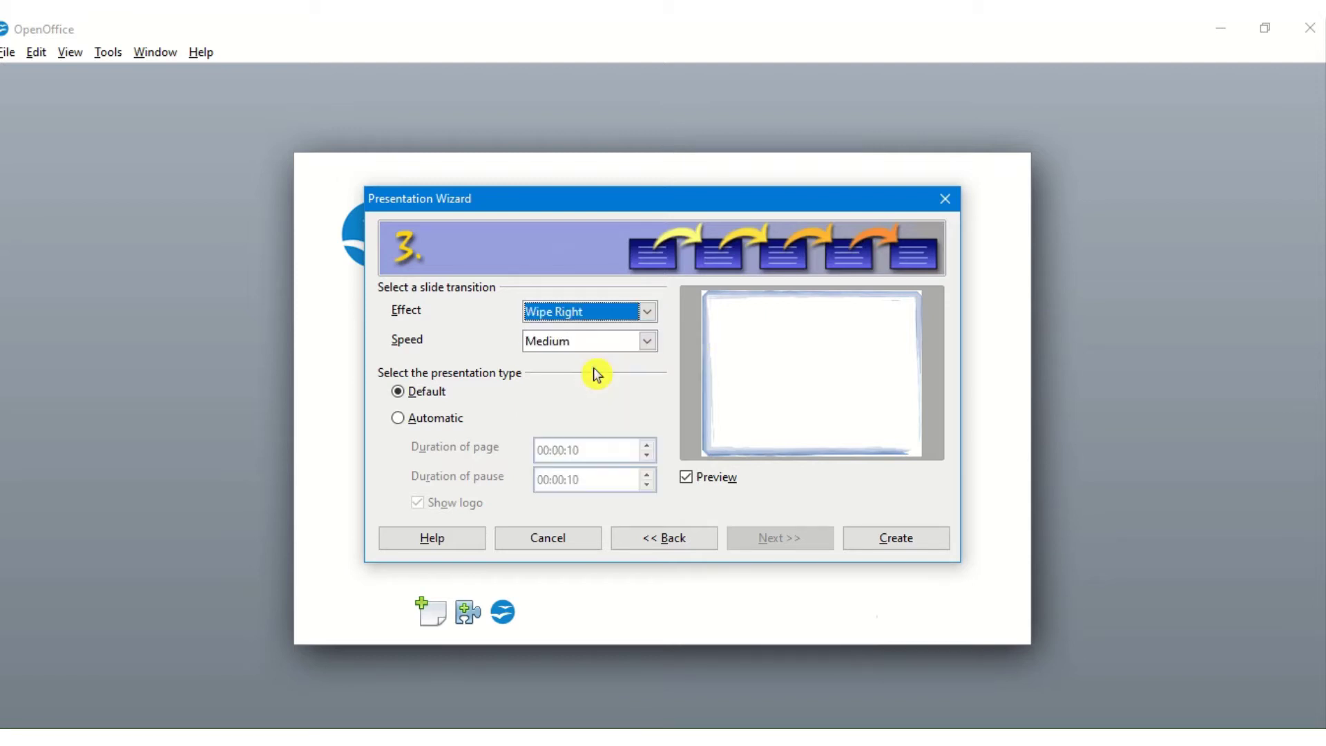
{"action": "left_click", "coordinate": [655, 312]}
{"action": "left_click", "coordinate": [577, 463]}
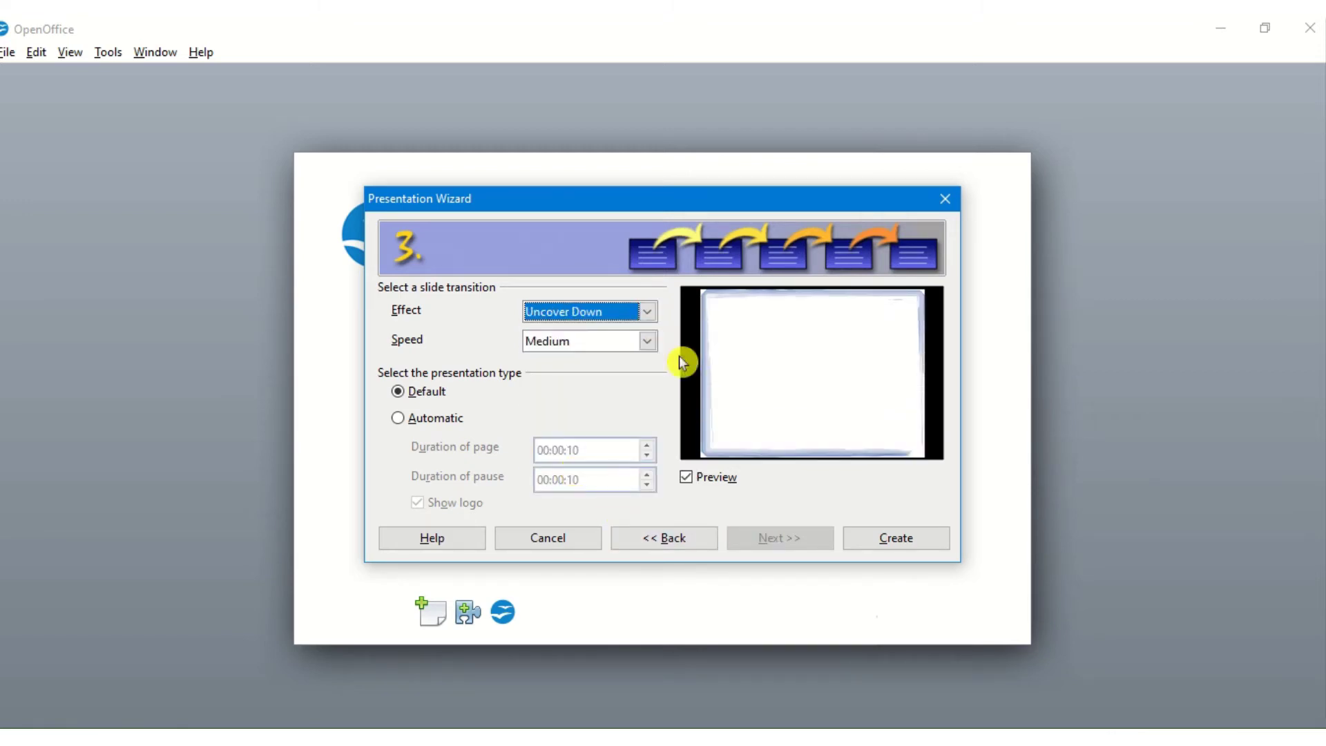
{"action": "left_click", "coordinate": [648, 313]}
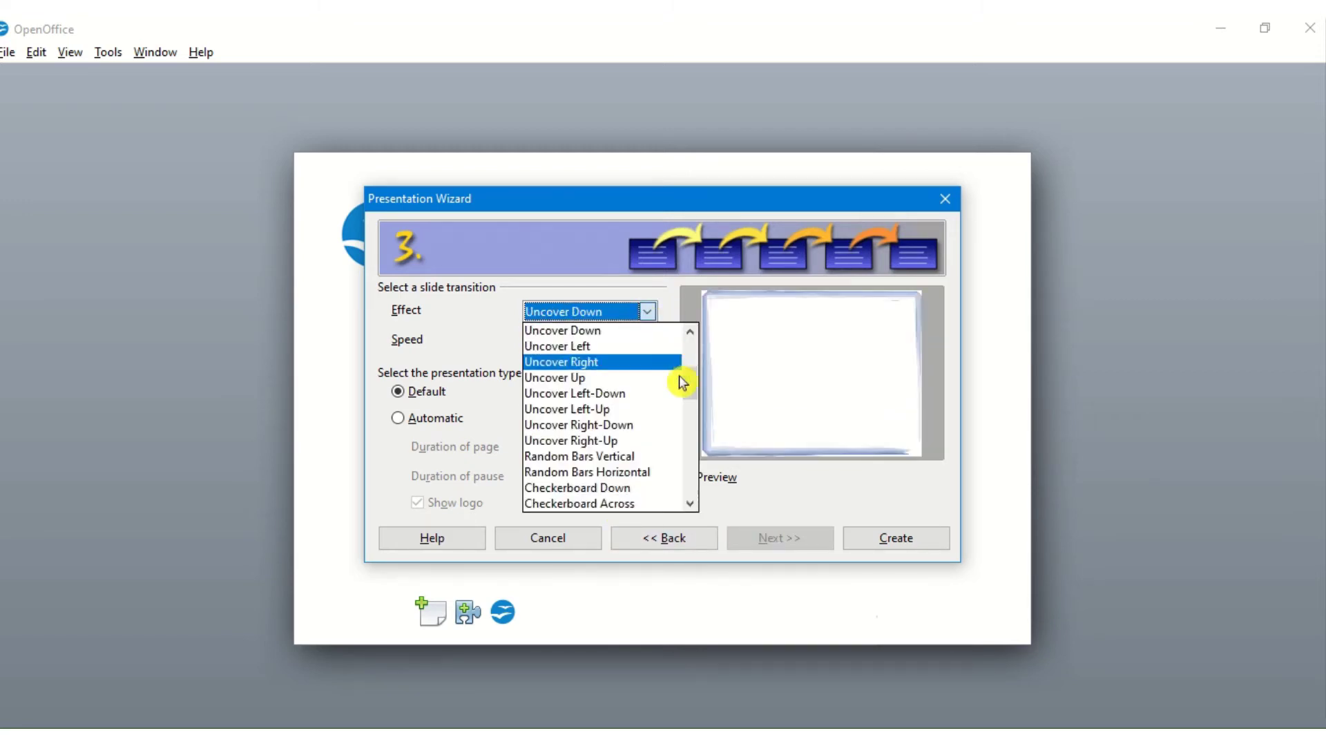
{"action": "left_click_drag", "start_coordinate": [694, 390], "coordinate": [687, 361]}
{"action": "left_click", "coordinate": [586, 394]}
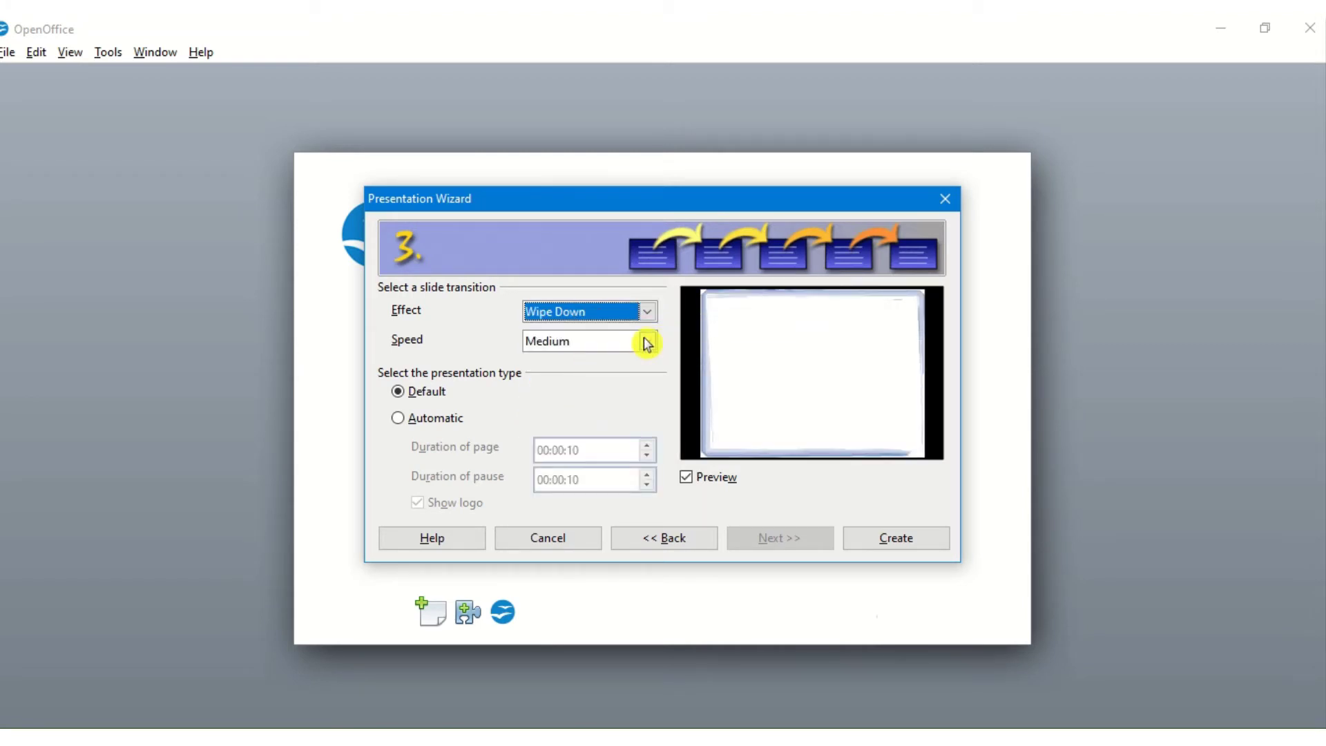
Step: Set the transition speed to Fast after trying Slow and Medium
{"action": "left_click", "coordinate": [644, 341]}
{"action": "left_click", "coordinate": [551, 360]}
{"action": "left_click", "coordinate": [635, 346]}
{"action": "left_click", "coordinate": [577, 382]}
{"action": "left_click", "coordinate": [649, 343]}
{"action": "left_click", "coordinate": [622, 392]}
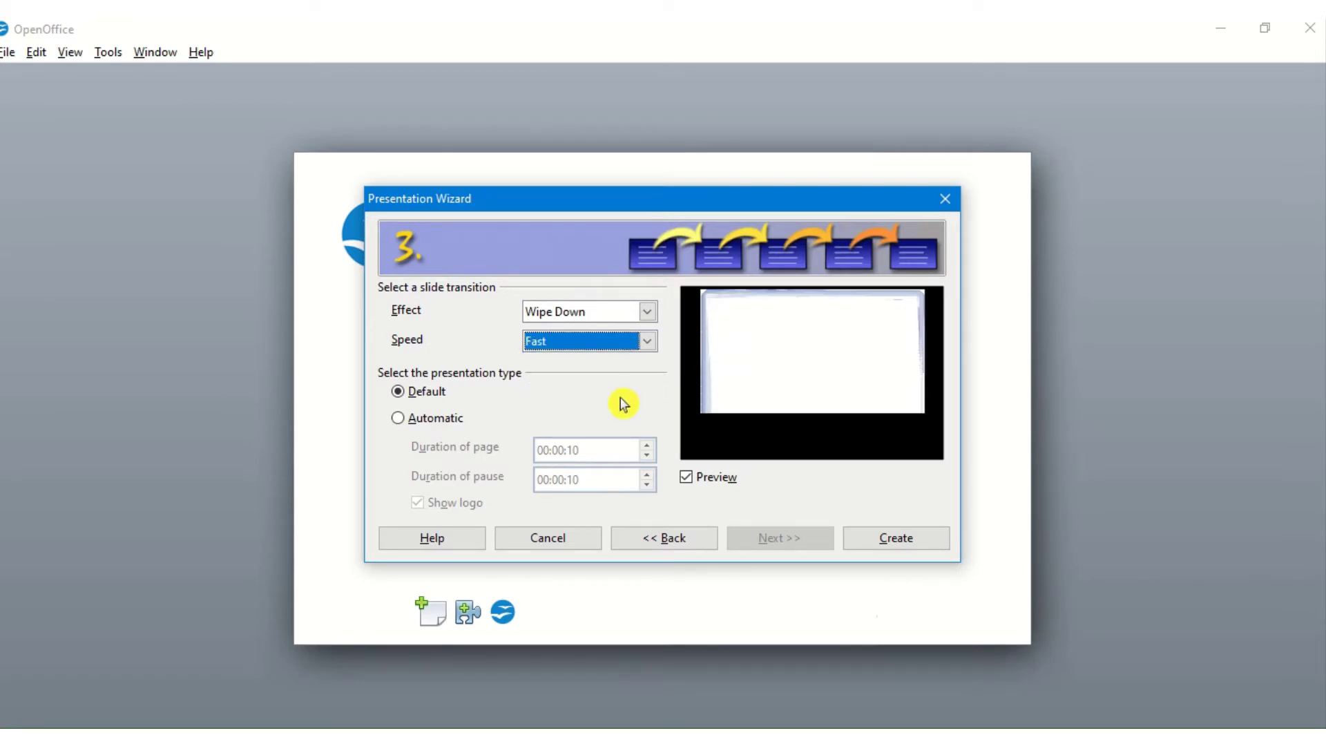
Step: Create the presentation and select its single blue-bordered slide 1
{"action": "left_click", "coordinate": [905, 539]}
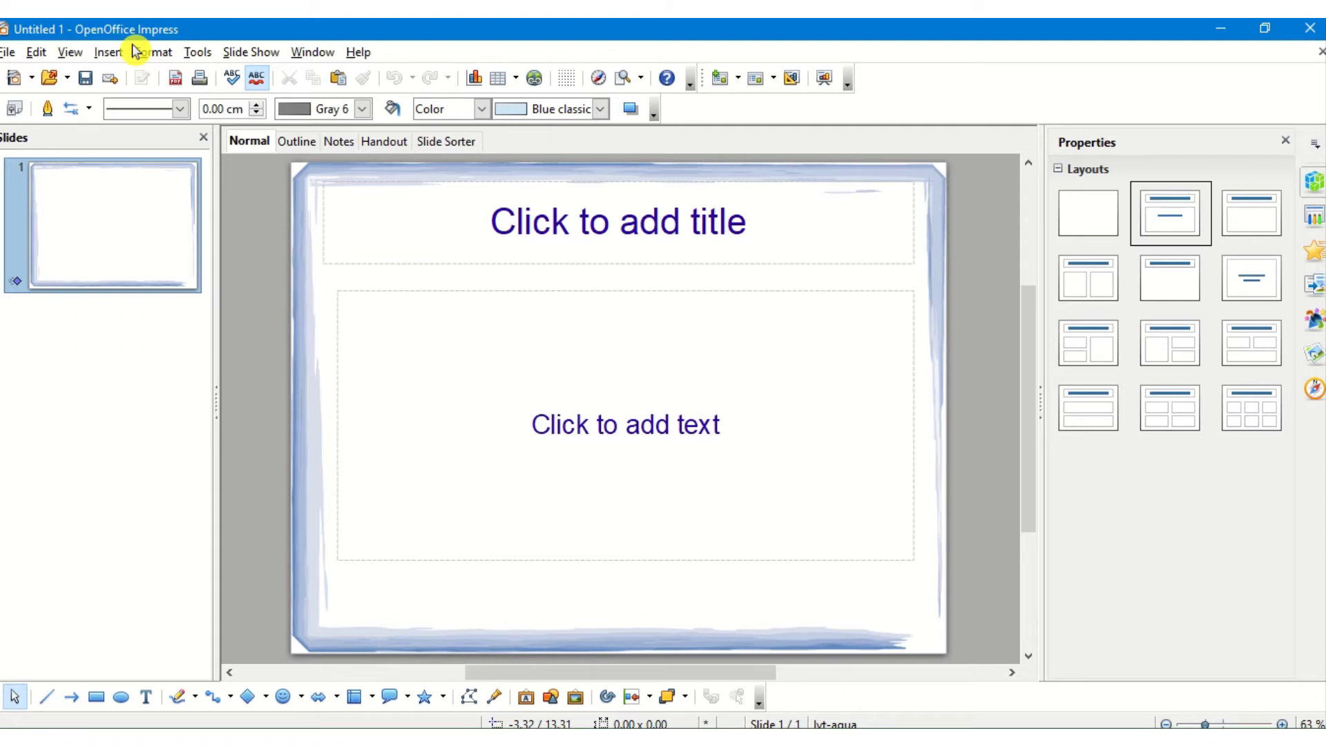
{"action": "left_click", "coordinate": [142, 222]}
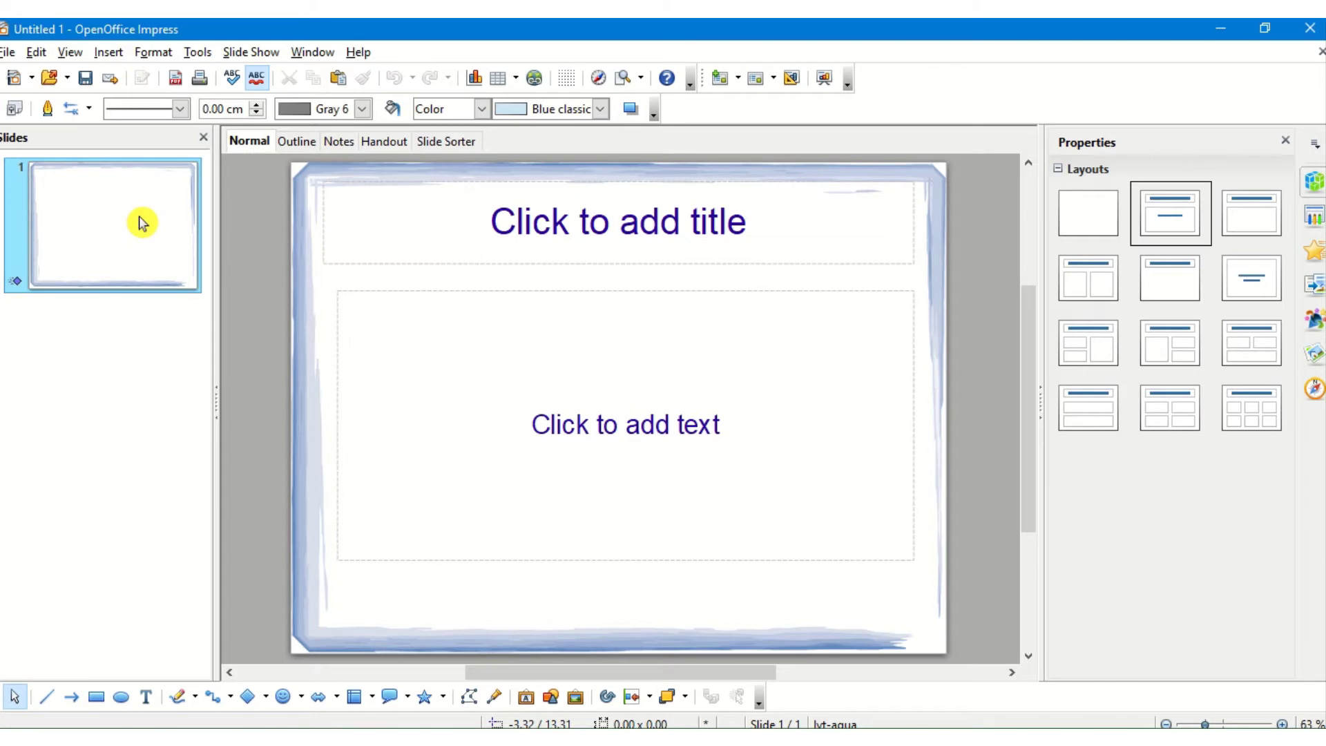
{"action": "mouse_move", "coordinate": [142, 223]}
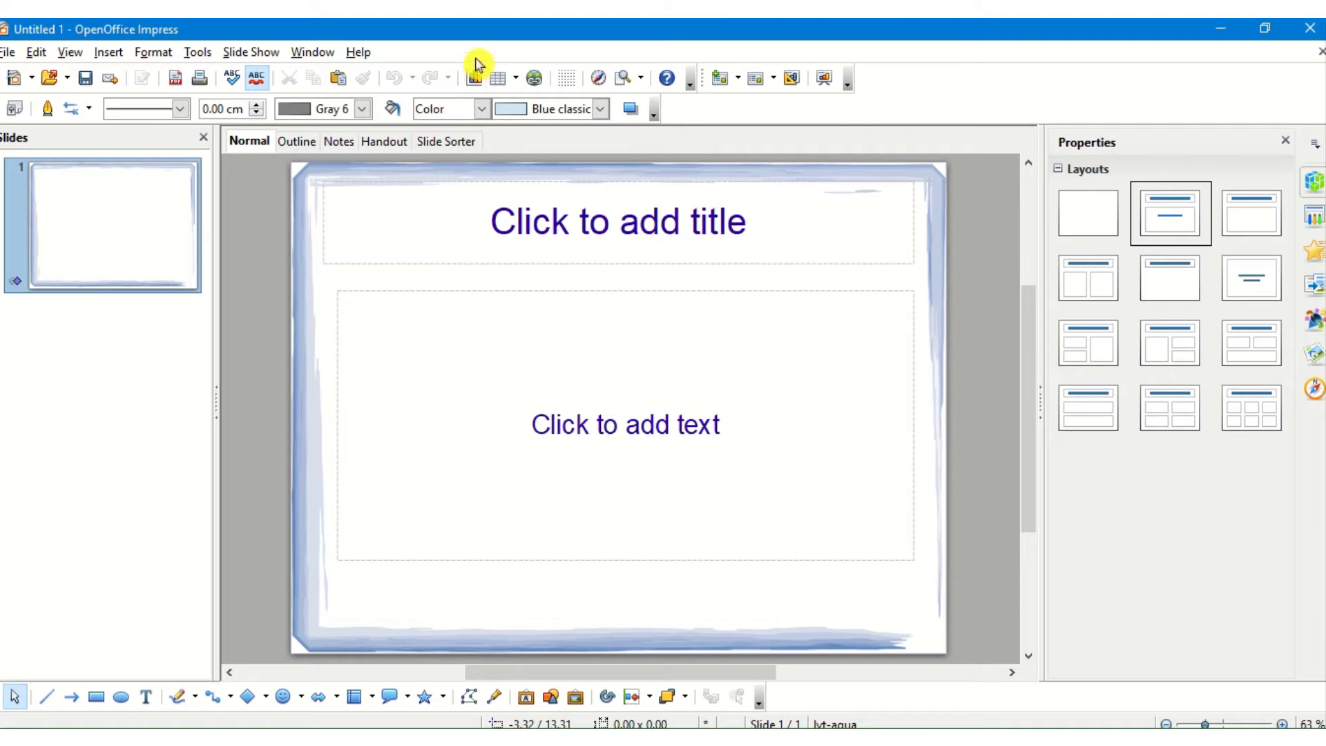
{"action": "left_click", "coordinate": [36, 52]}
{"action": "left_click", "coordinate": [36, 52]}
{"action": "left_click", "coordinate": [108, 52]}
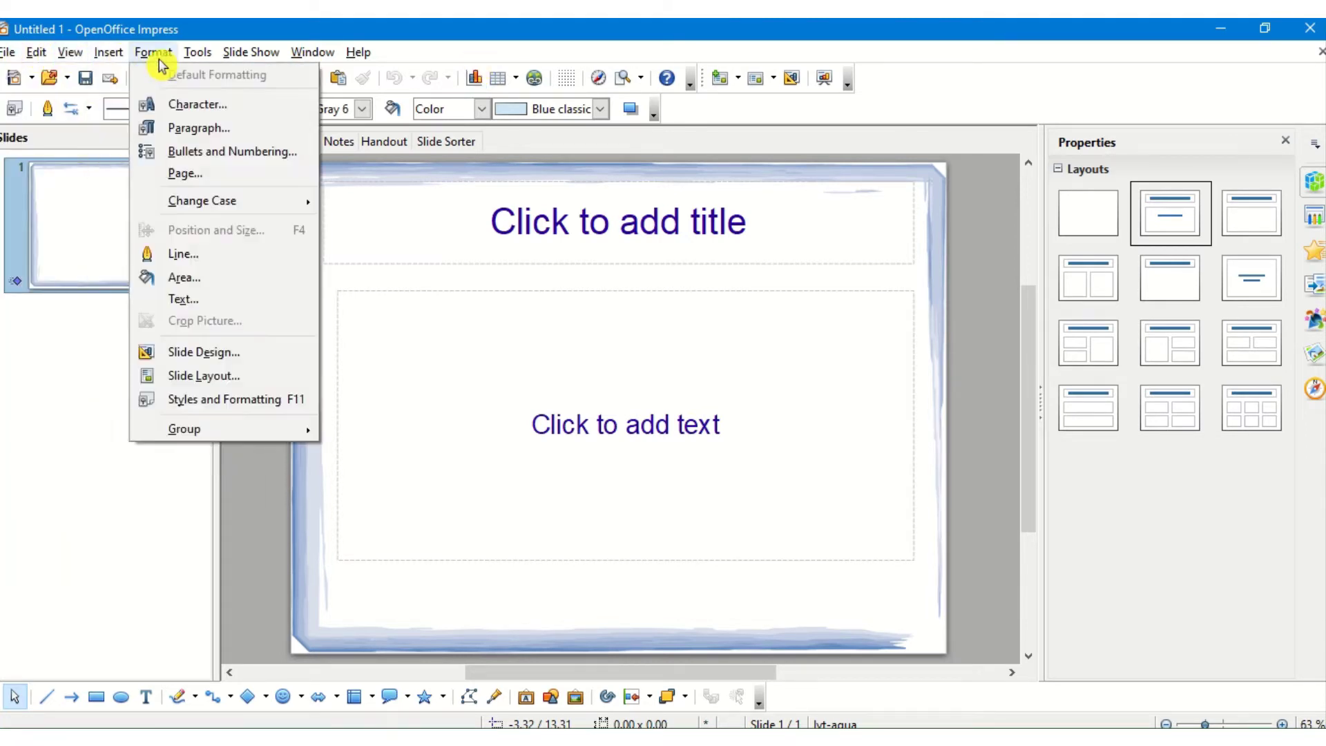
{"action": "mouse_move", "coordinate": [232, 58]}
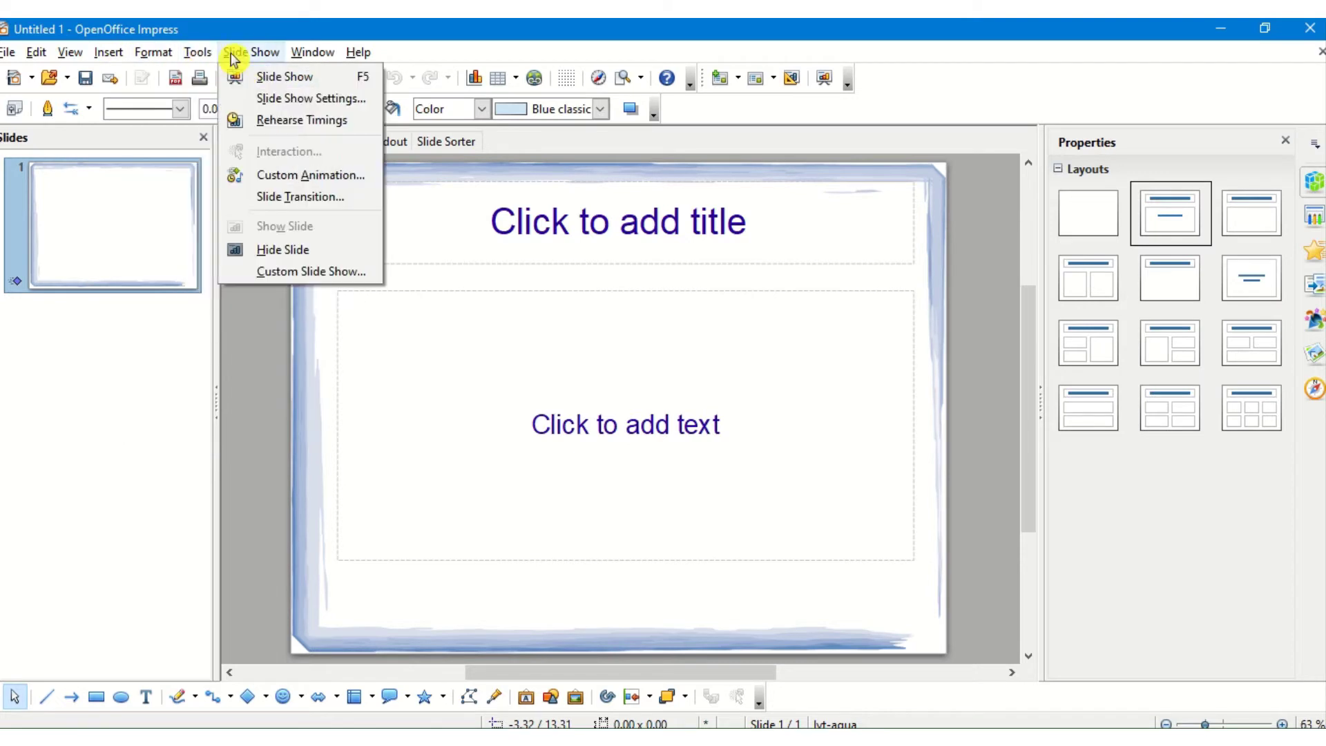
{"action": "left_click", "coordinate": [233, 58]}
{"action": "left_click", "coordinate": [28, 57]}
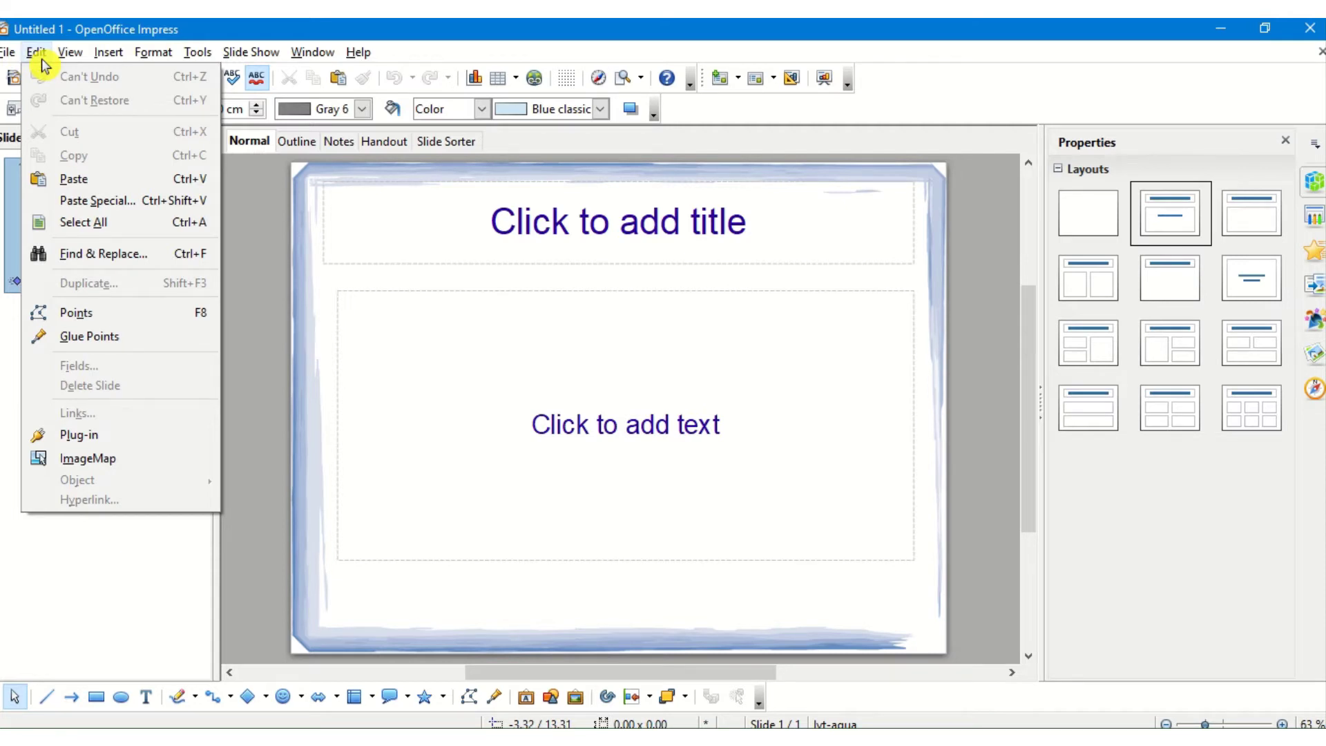
{"action": "mouse_move", "coordinate": [69, 54]}
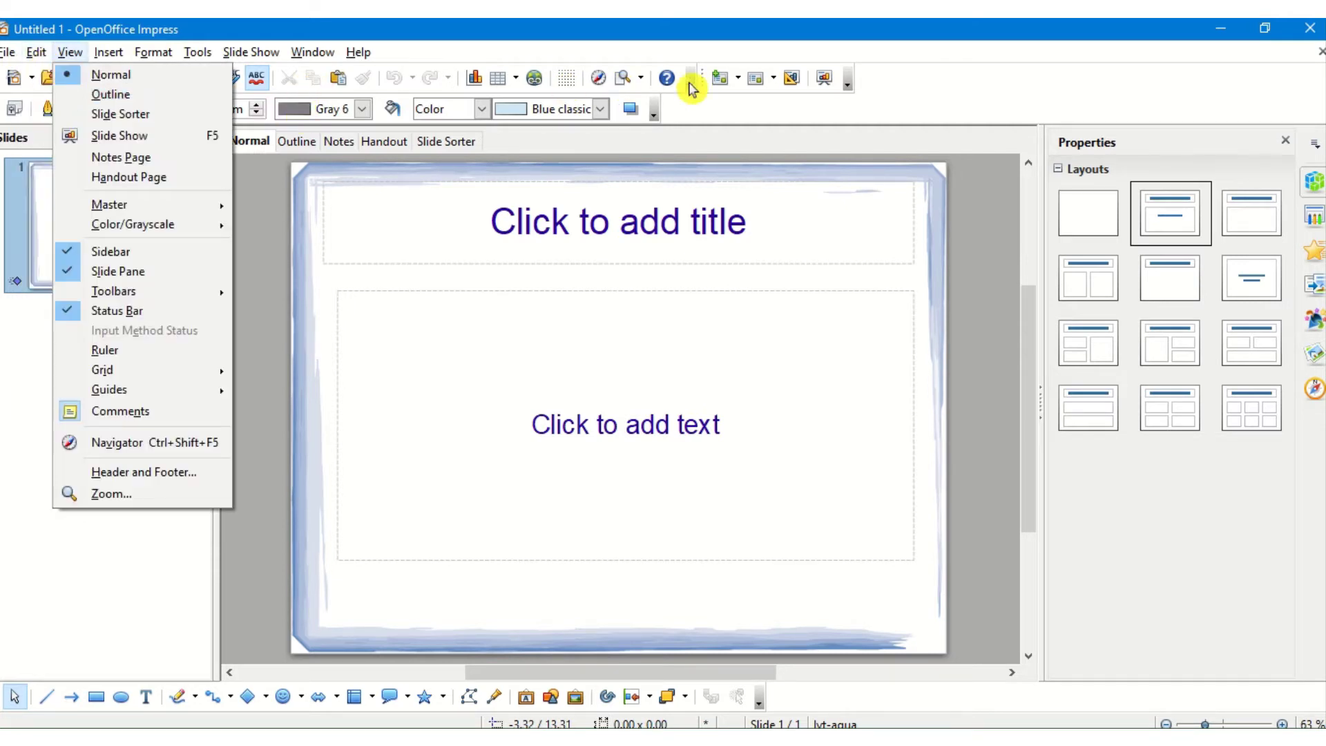
{"action": "left_click", "coordinate": [981, 88]}
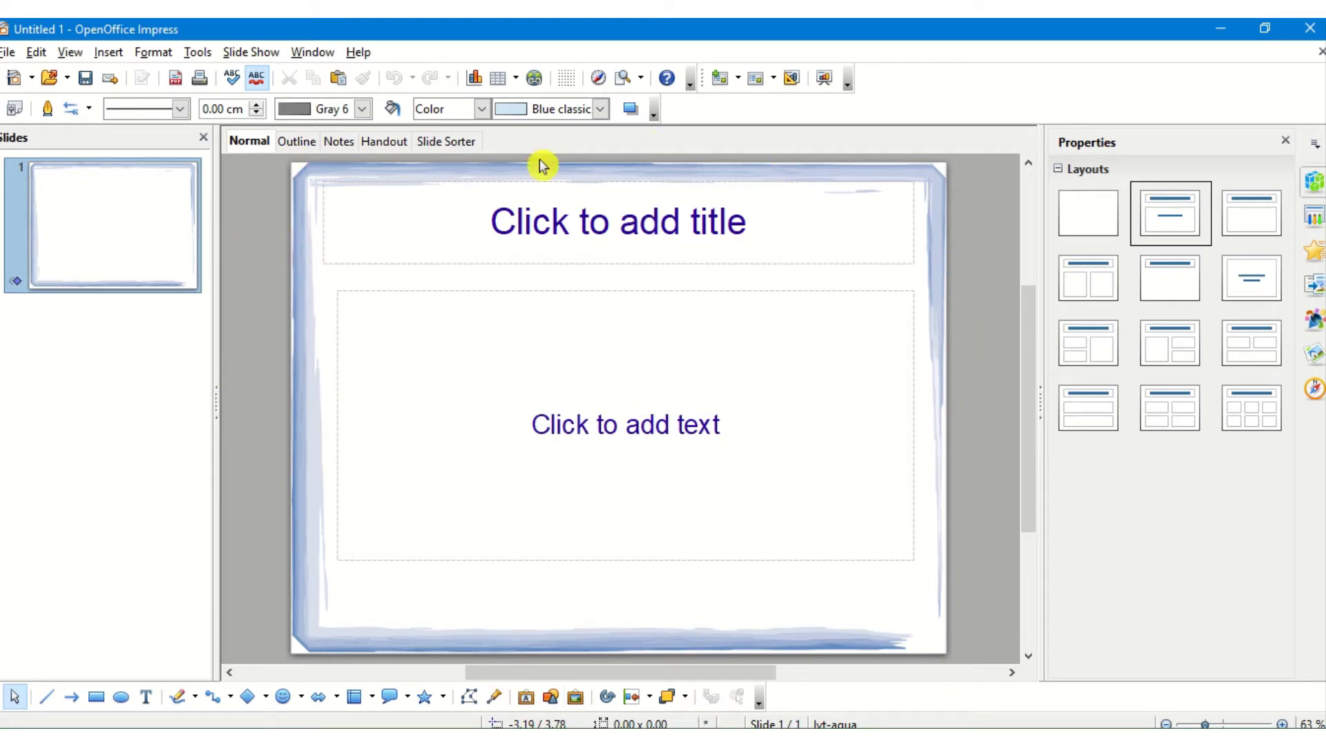
{"action": "left_click", "coordinate": [554, 232]}
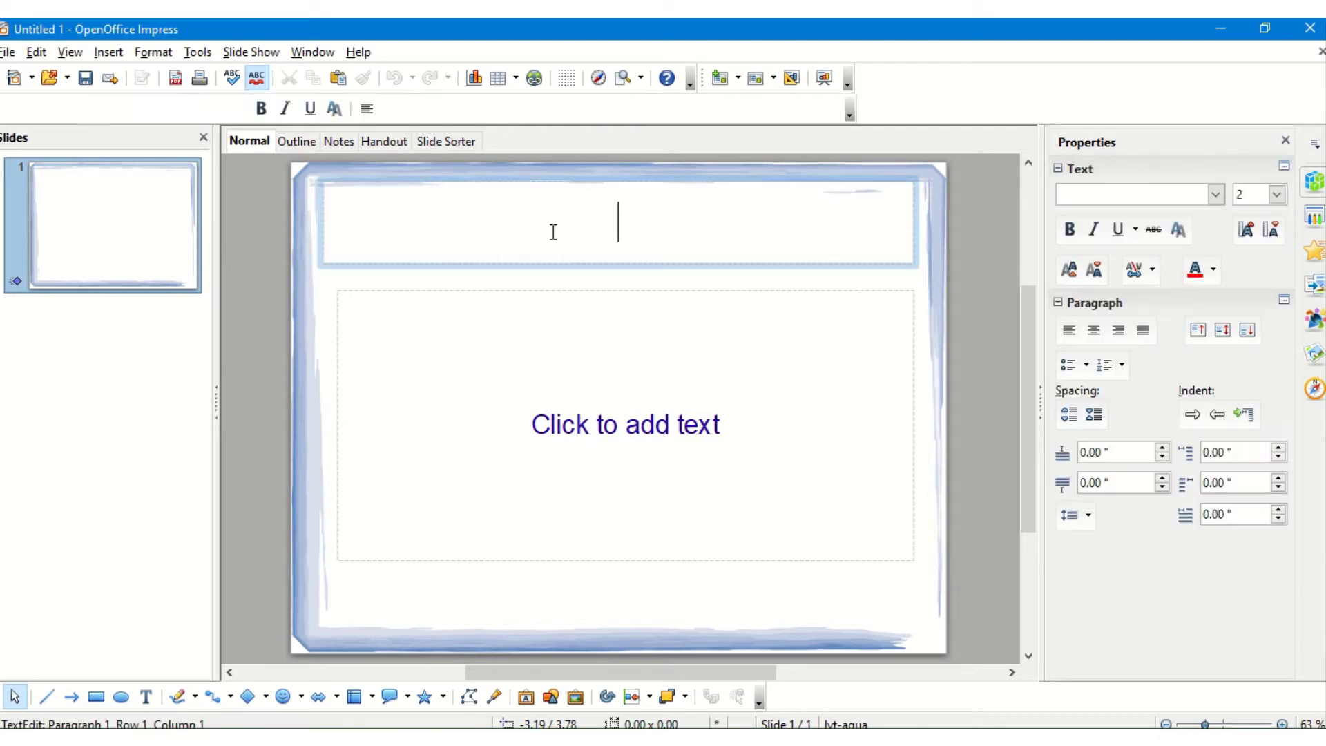
{"action": "left_click", "coordinate": [562, 435]}
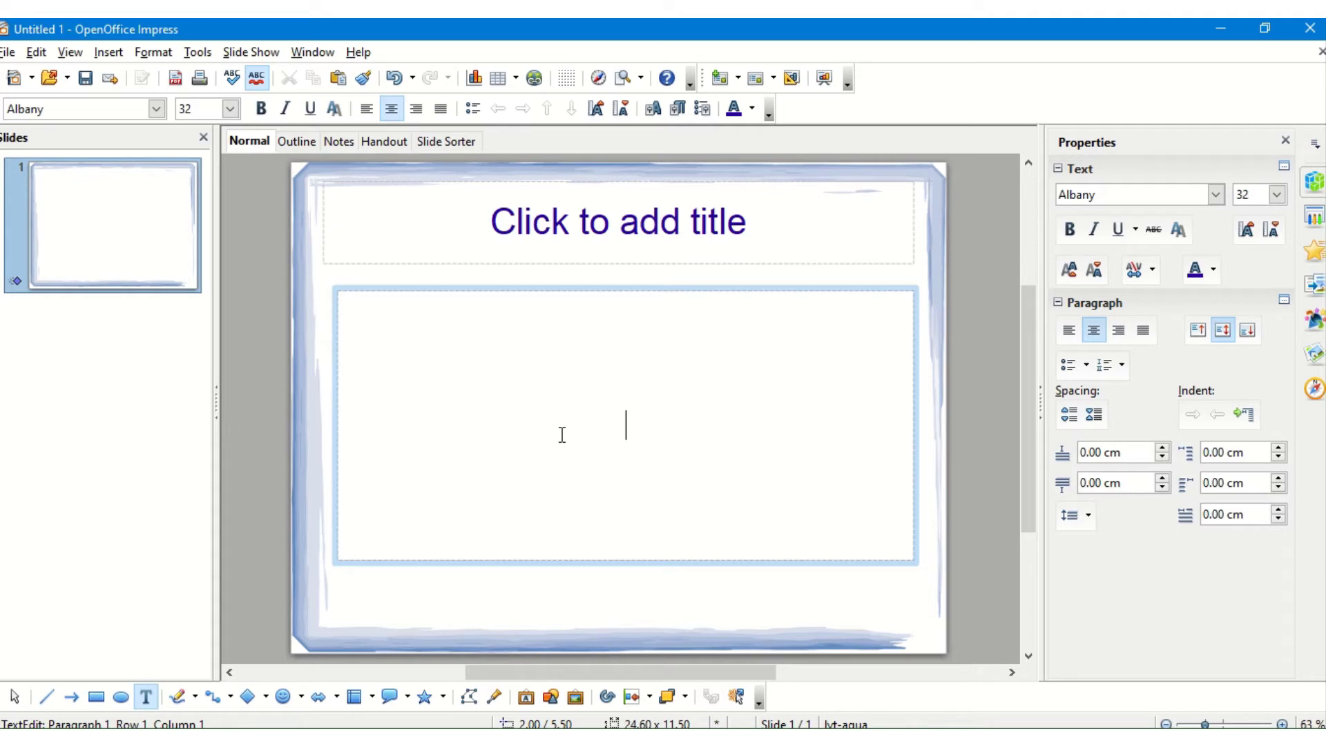
{"action": "left_click", "coordinate": [487, 211]}
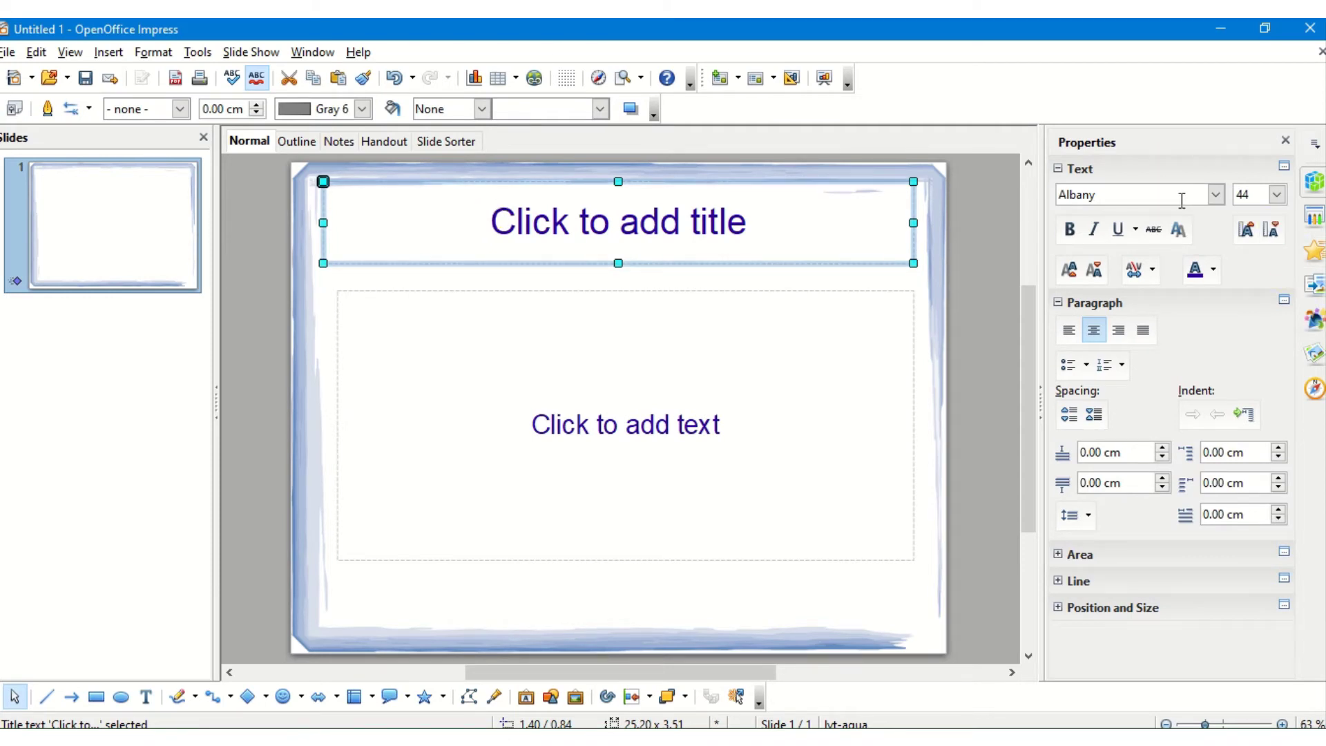
{"action": "left_click", "coordinate": [177, 380]}
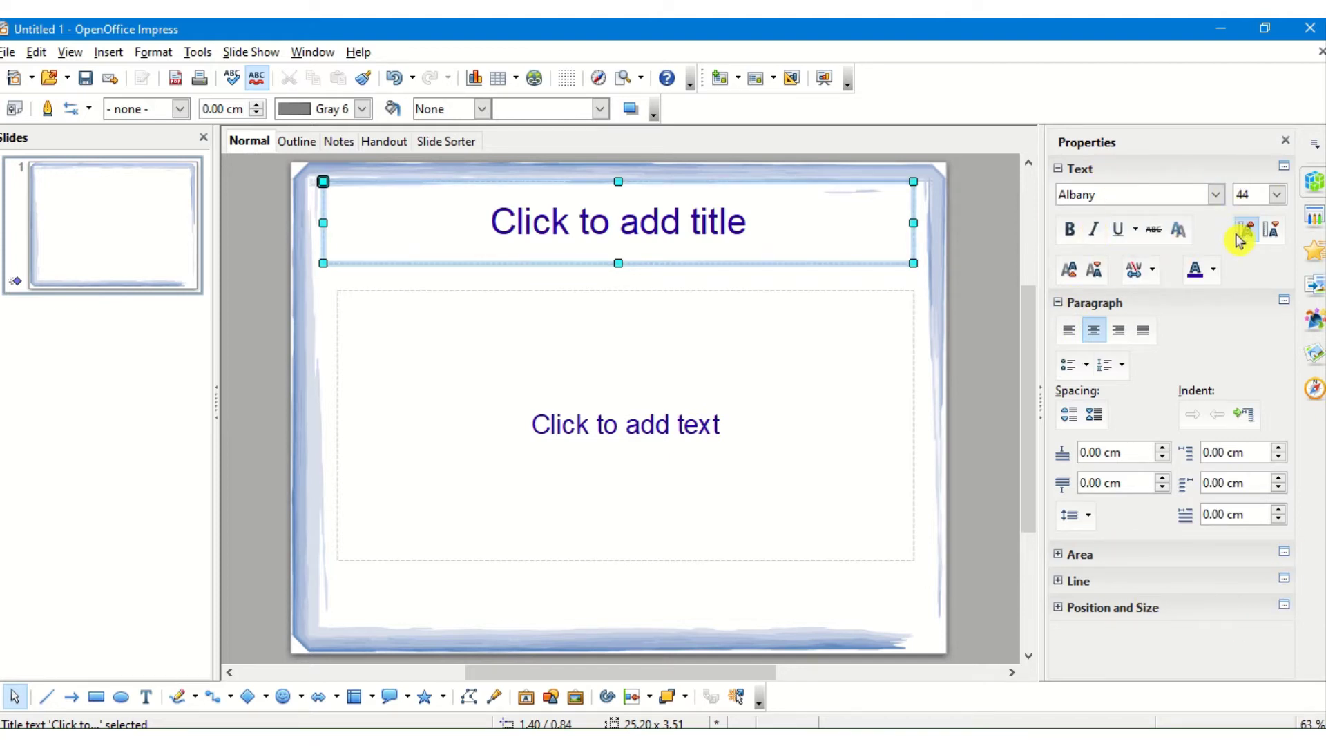
Step: Apply the Blank Slide layout to slide 1, then dismiss Slide Design without changes
{"action": "left_click", "coordinate": [772, 79]}
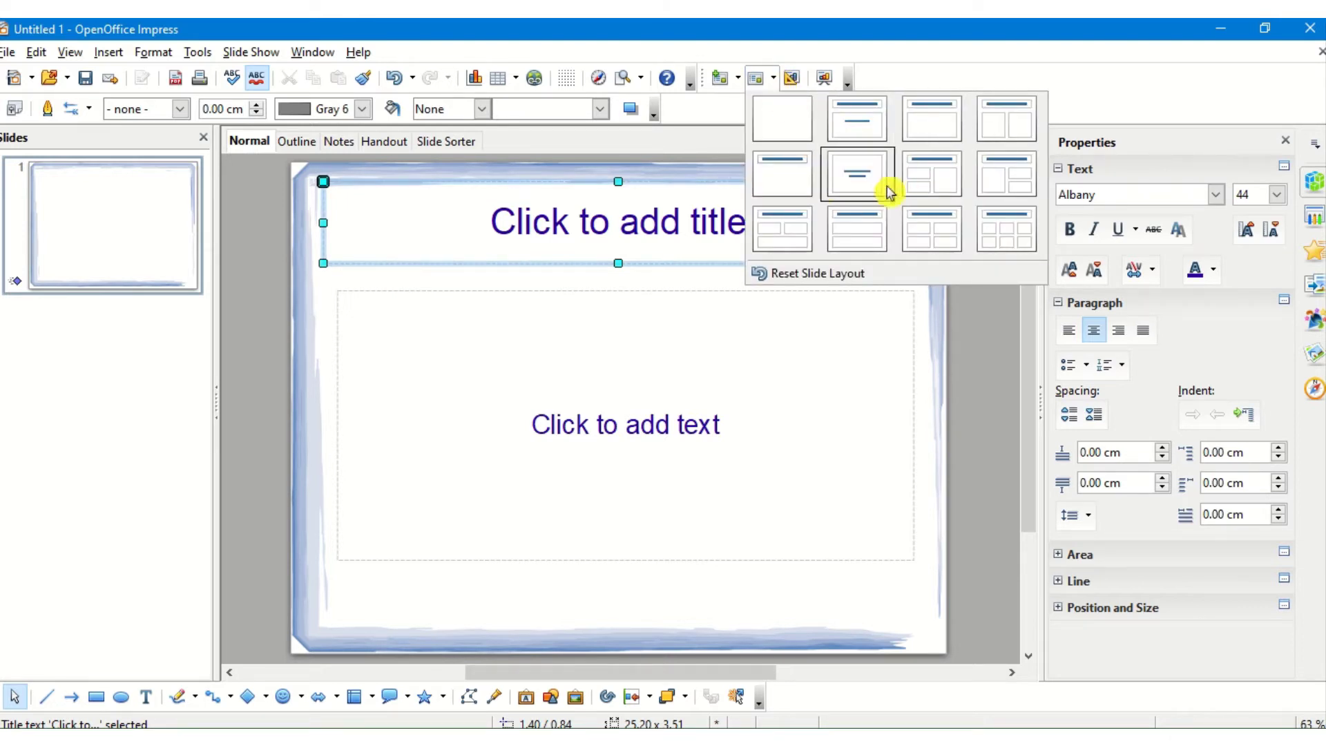
{"action": "left_click", "coordinate": [796, 122]}
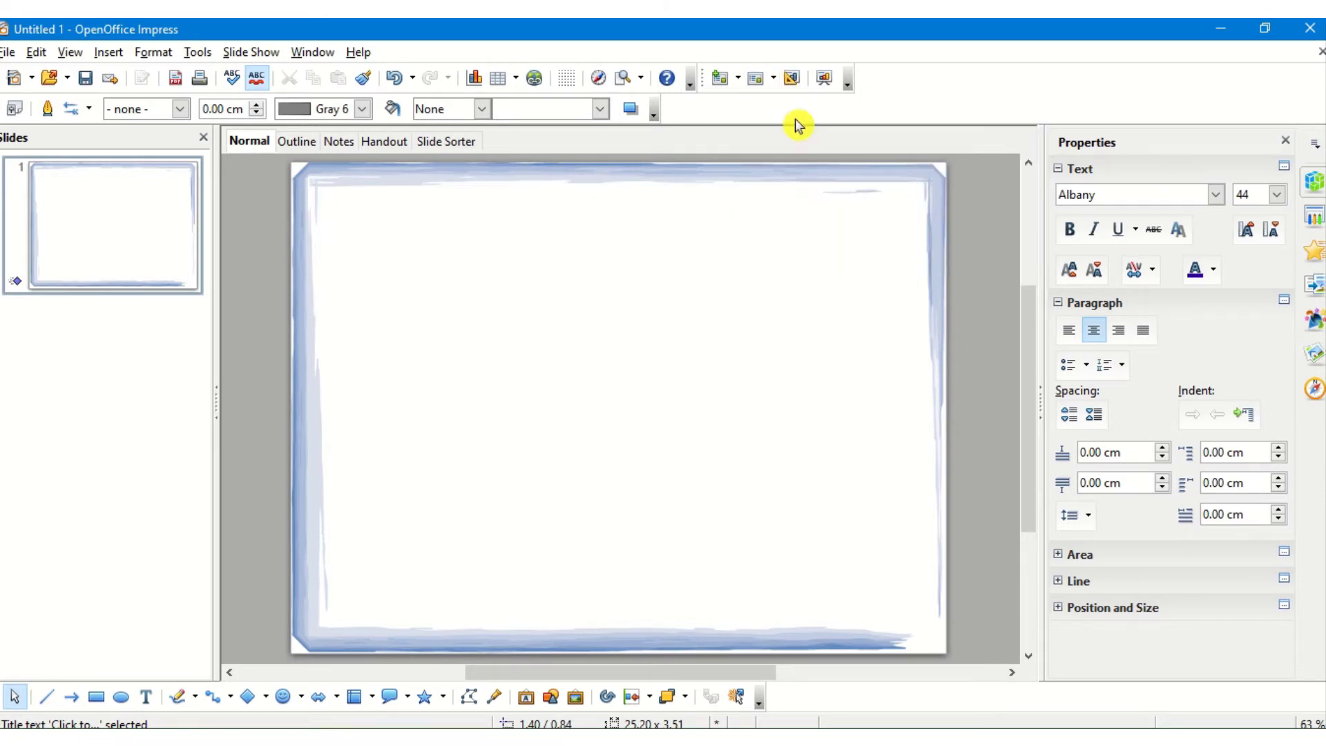
{"action": "left_click", "coordinate": [790, 79]}
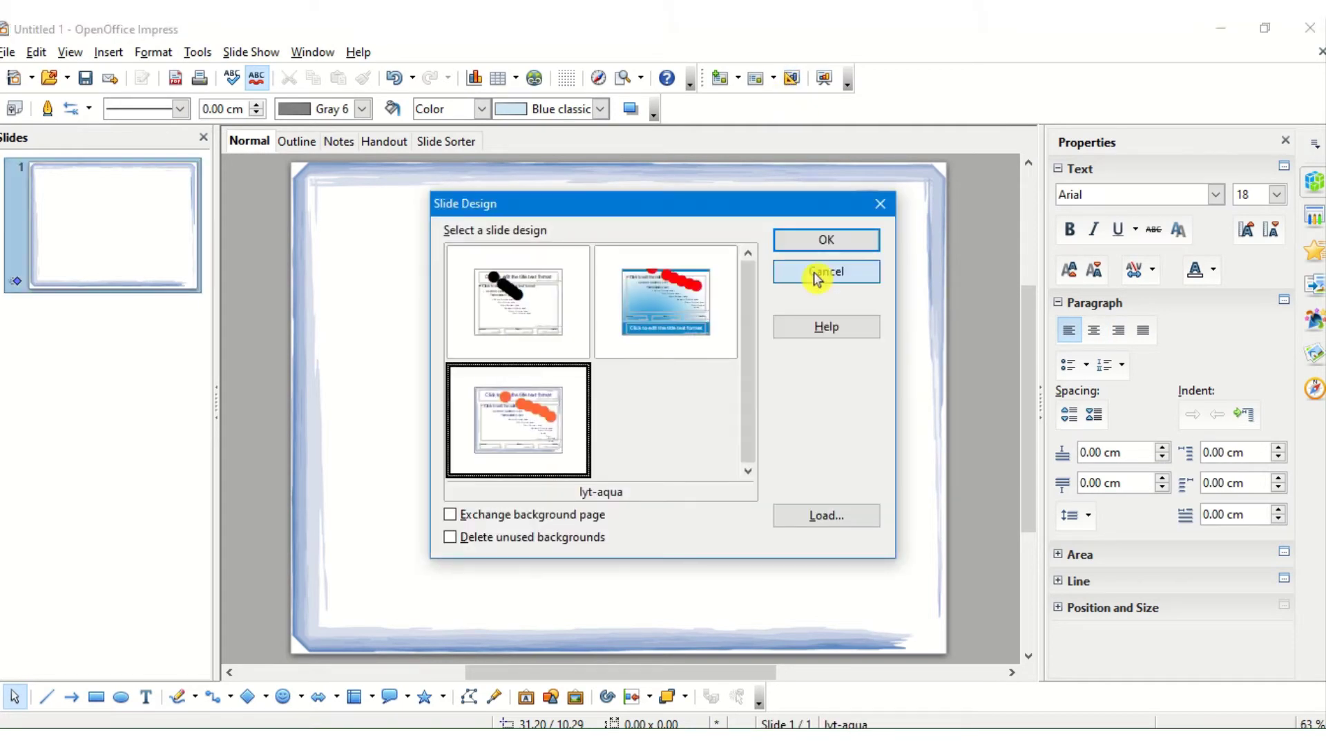
{"action": "left_click", "coordinate": [819, 273]}
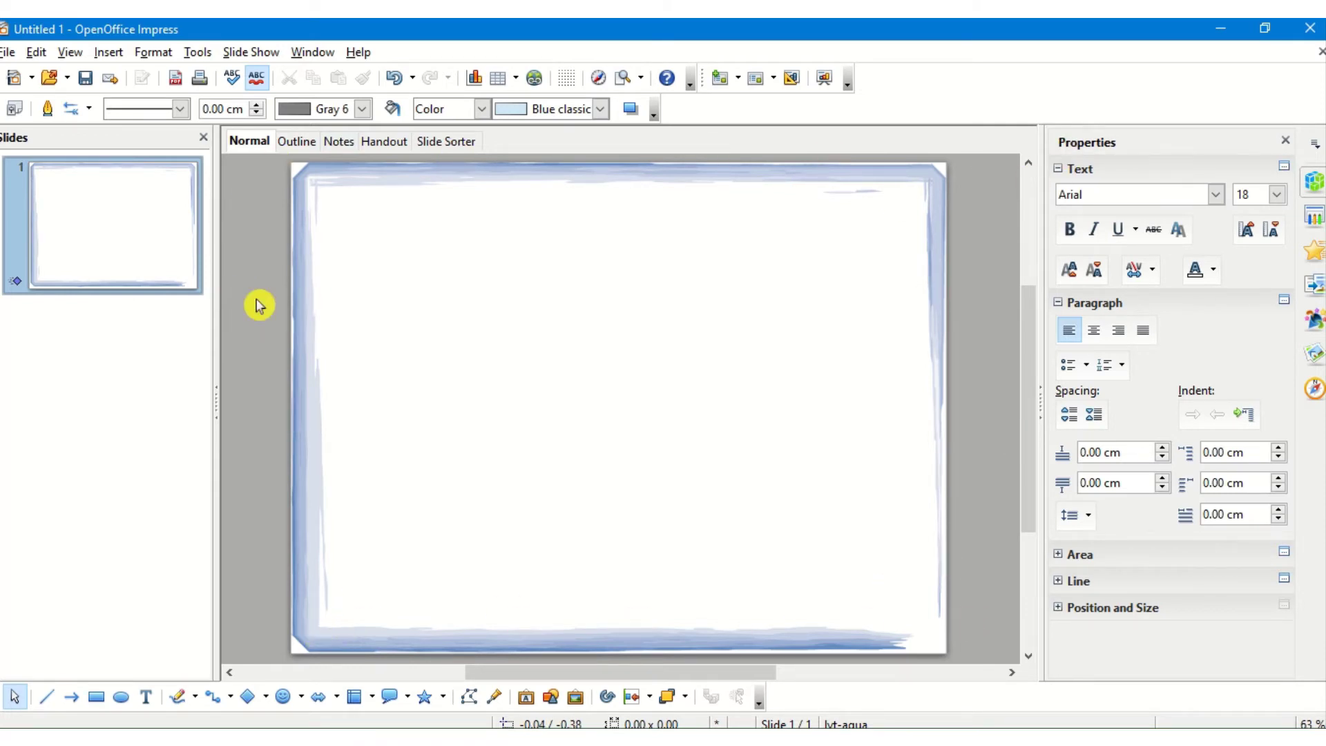
{"action": "left_click", "coordinate": [297, 143]}
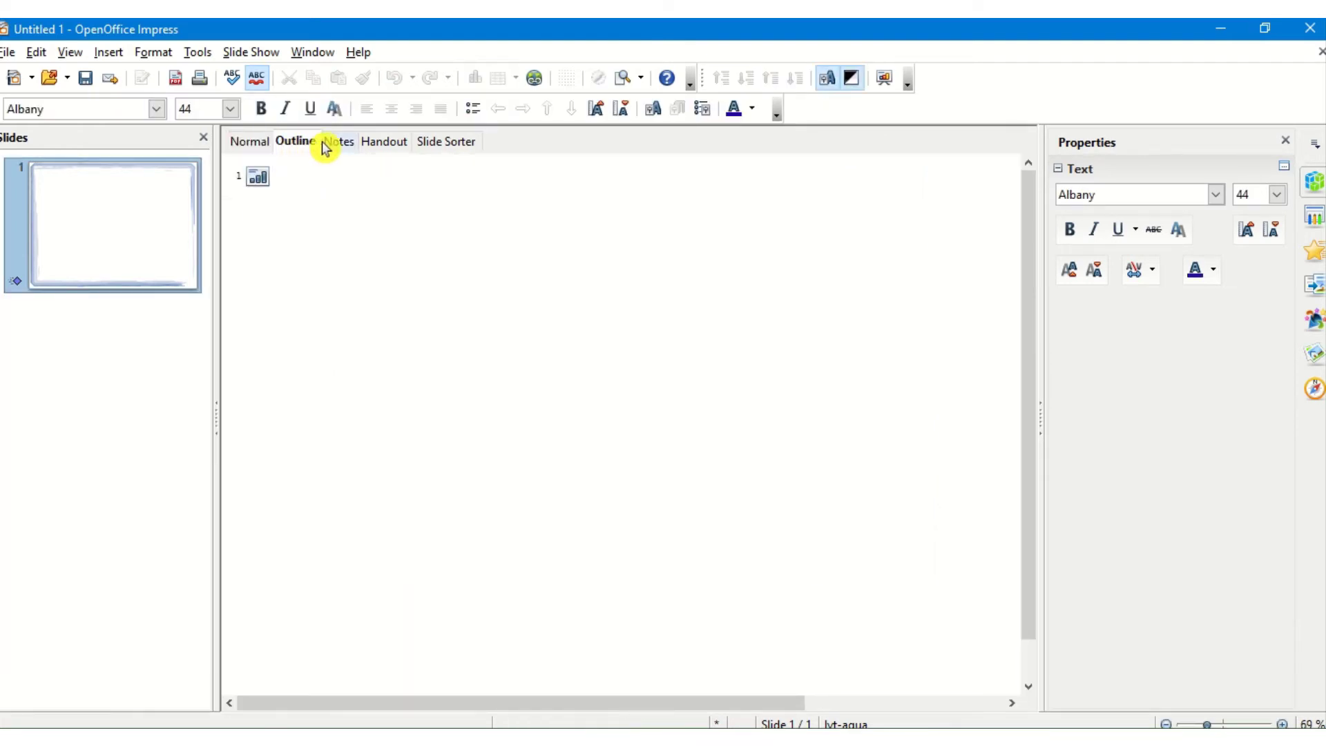
{"action": "left_click", "coordinate": [338, 142]}
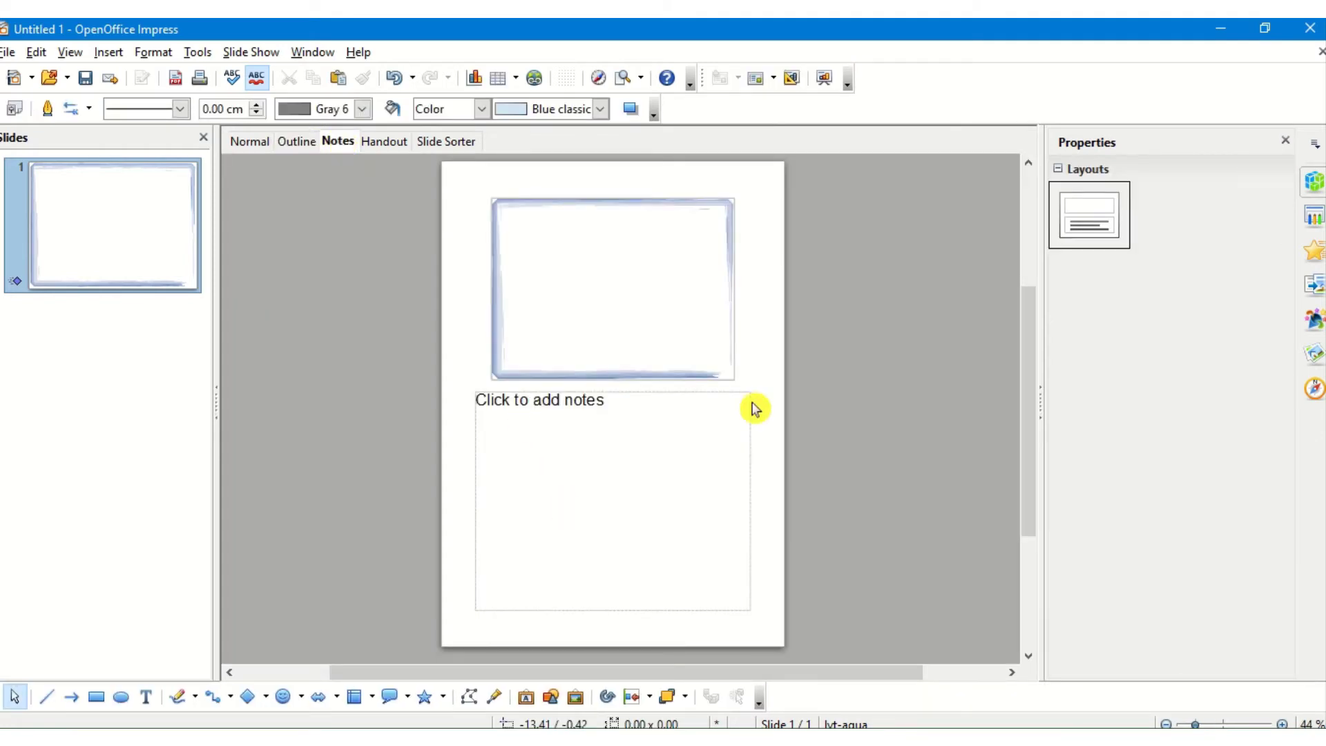
{"action": "left_click", "coordinate": [387, 148]}
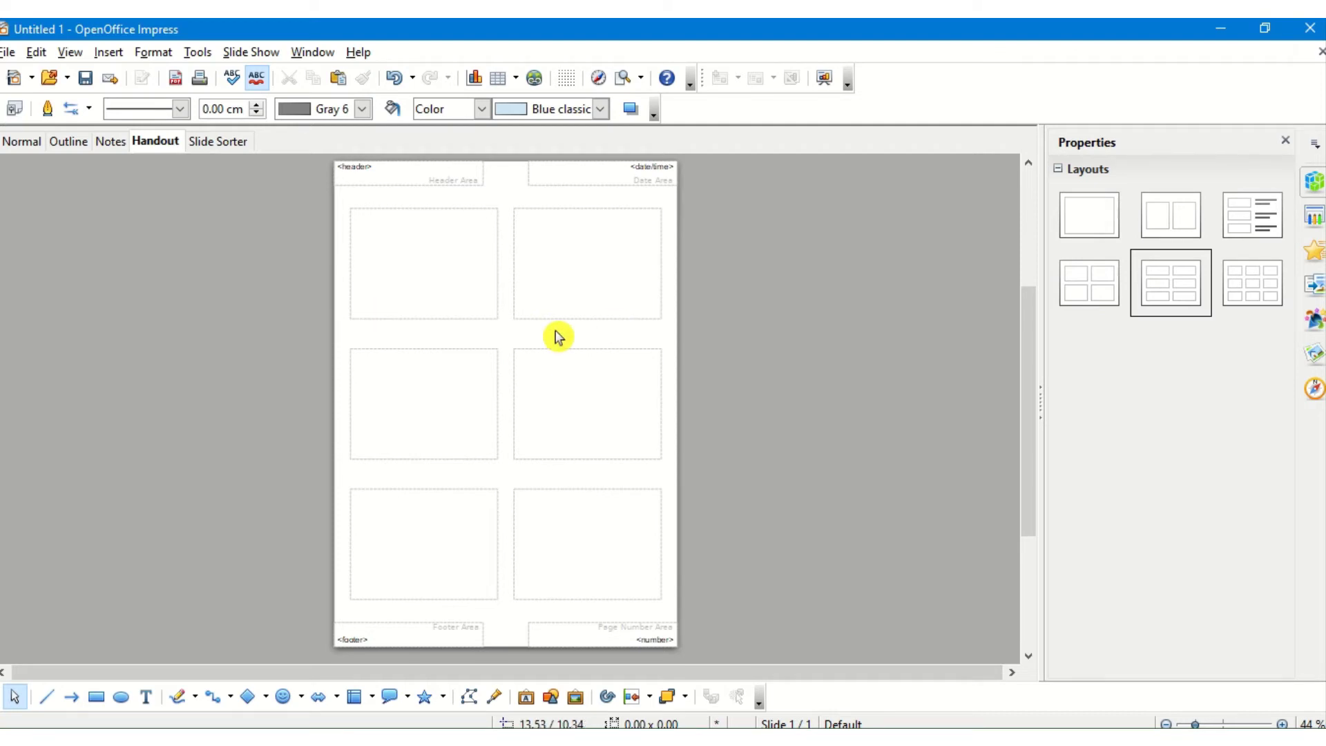
{"action": "left_click", "coordinate": [233, 139]}
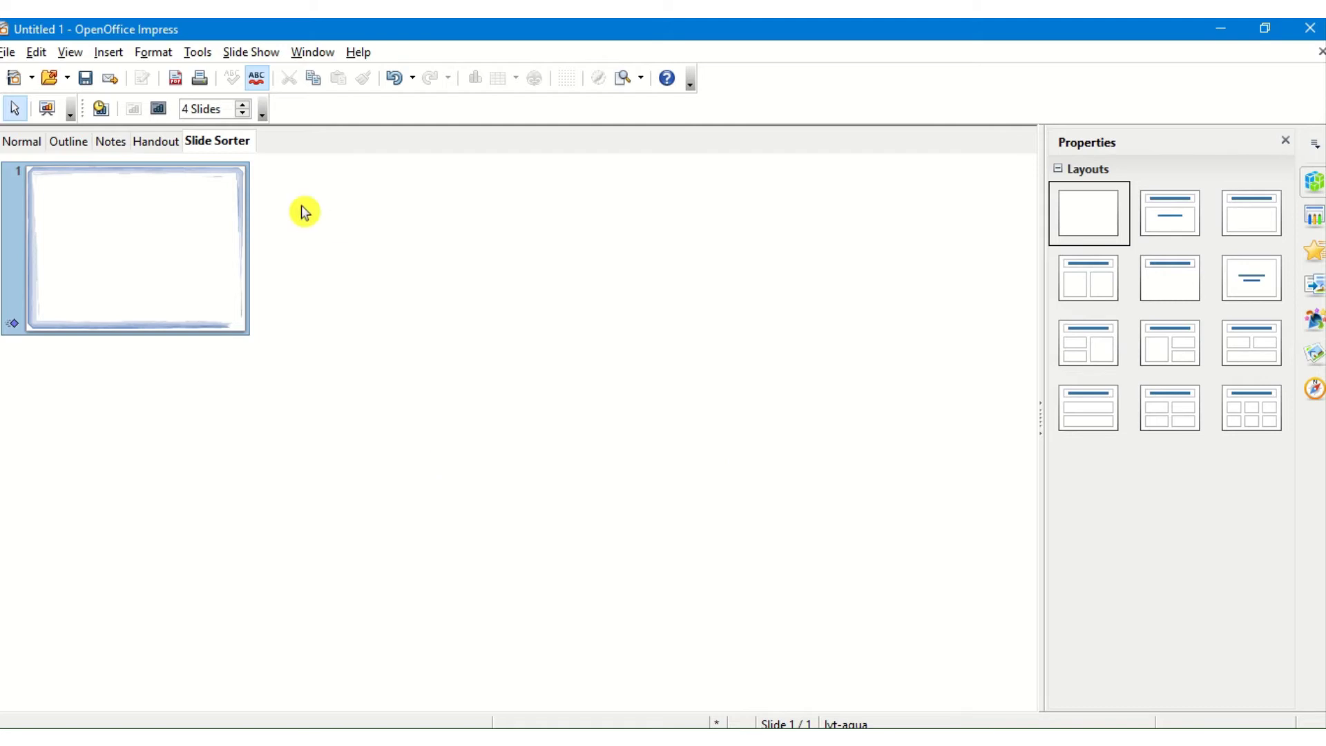
{"action": "left_click", "coordinate": [23, 143]}
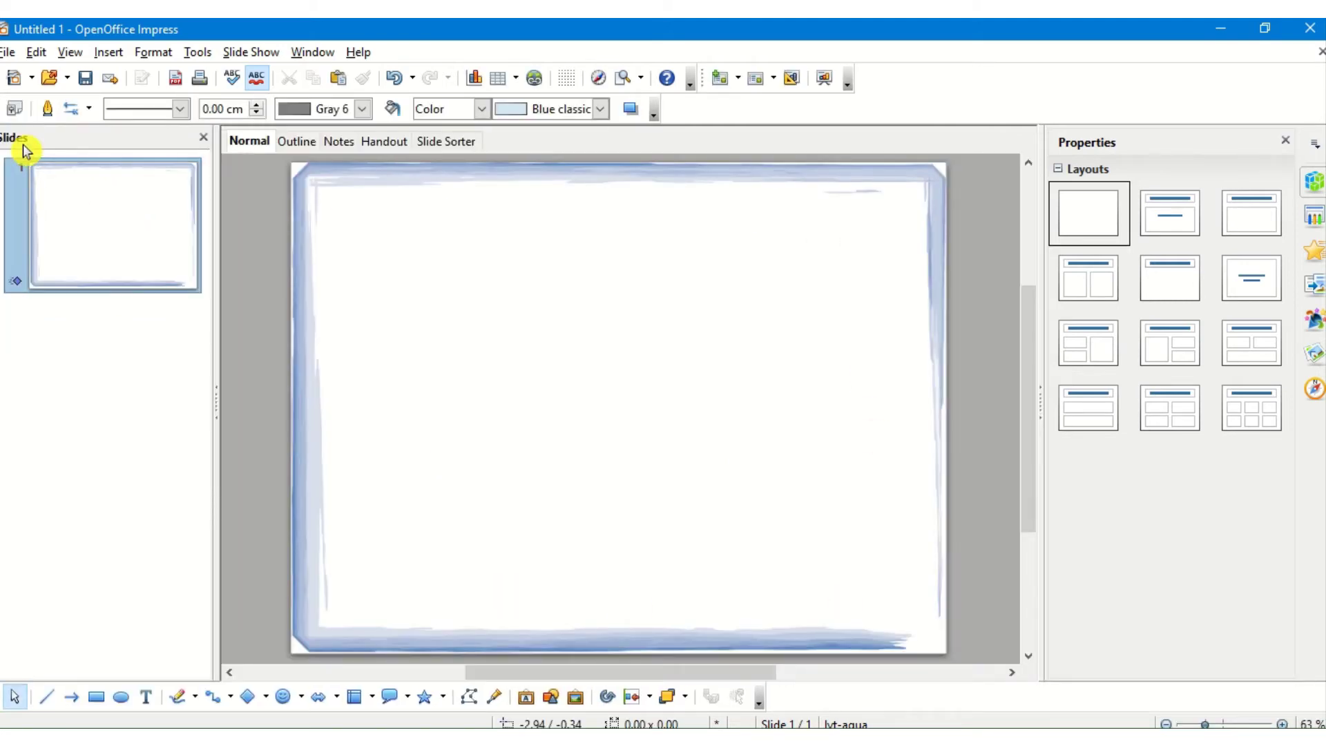